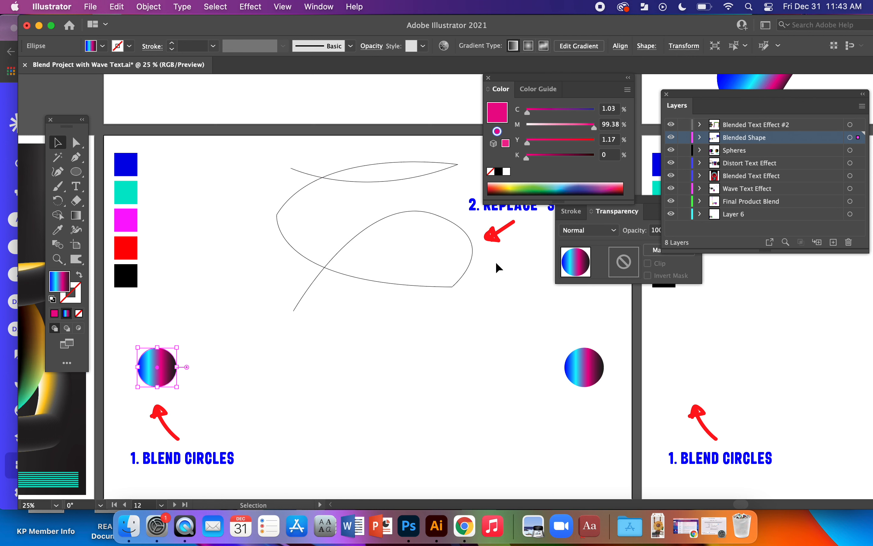
left_click_drag(201, 359, 522, 317)
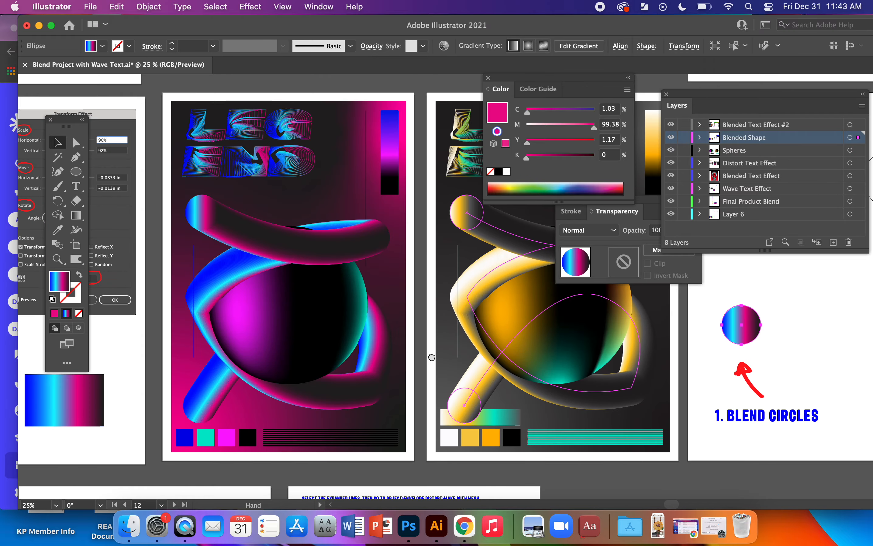
left_click_drag(204, 287, 474, 284)
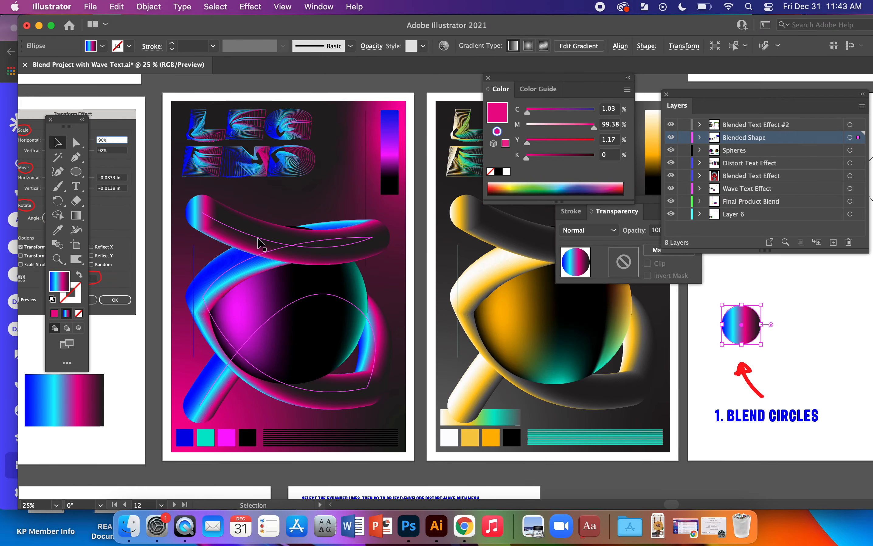
left_click_drag(781, 342, 183, 362)
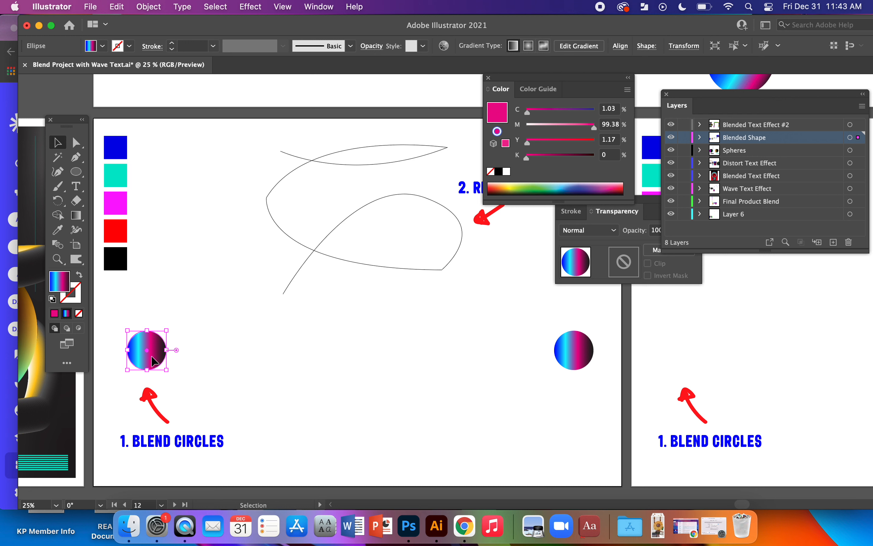
left_click_drag(151, 361, 581, 362)
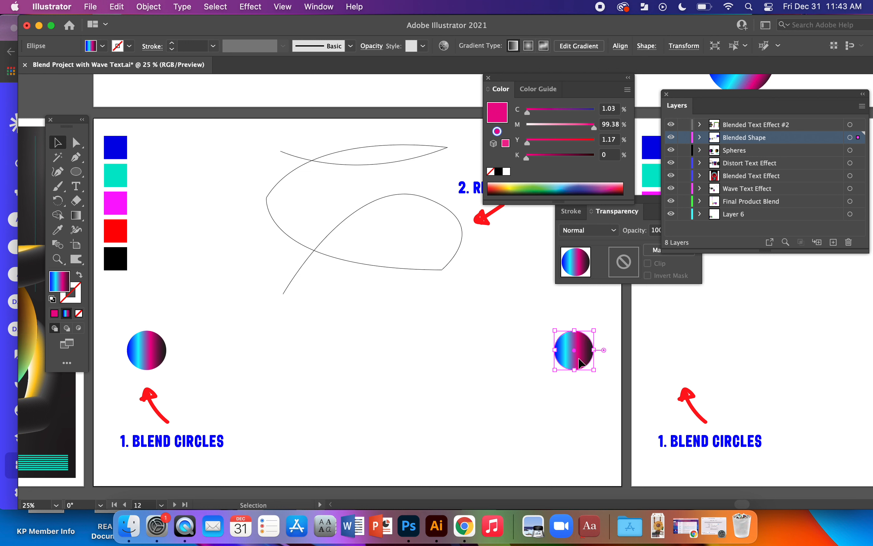
left_click(447, 383)
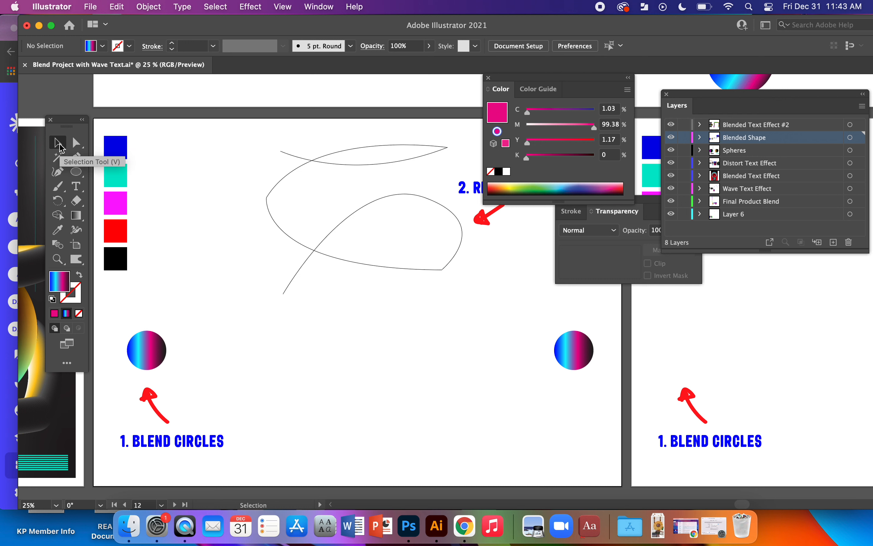
Select both gradient circles and make a blend between them.
left_click_drag(121, 324, 600, 367)
left_click(464, 403)
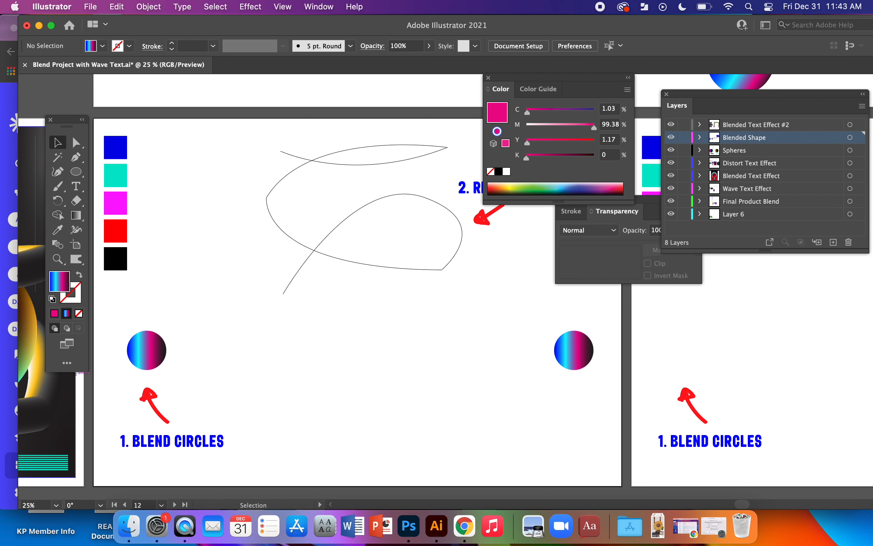
left_click(132, 358)
left_click(575, 361, "shift")
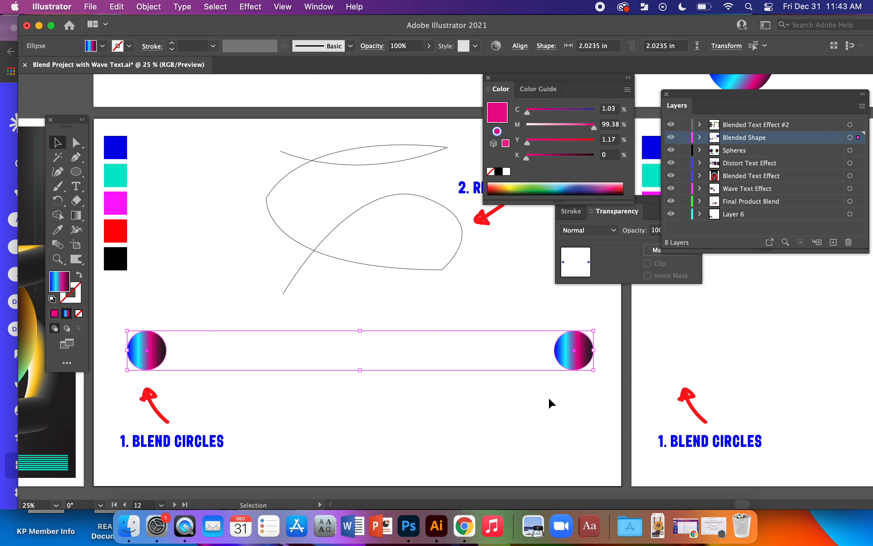
left_click(146, 8)
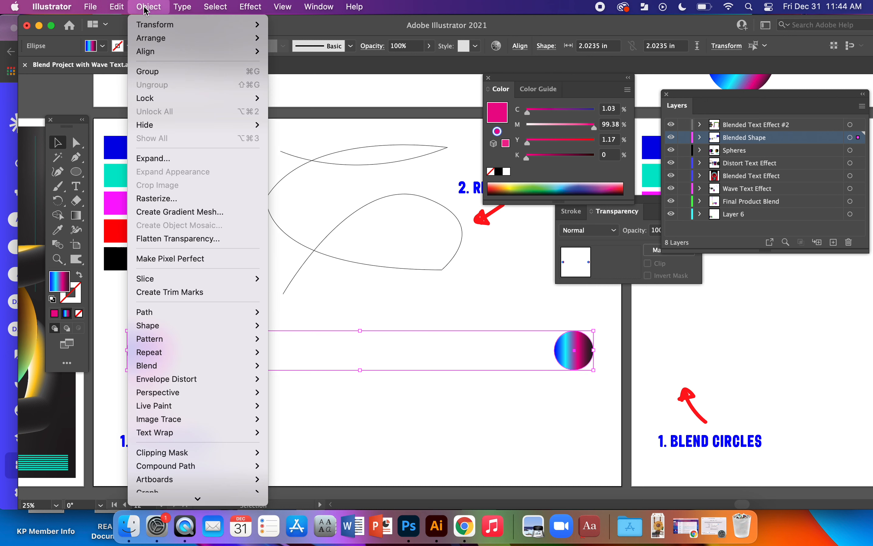
mouse_move(187, 355)
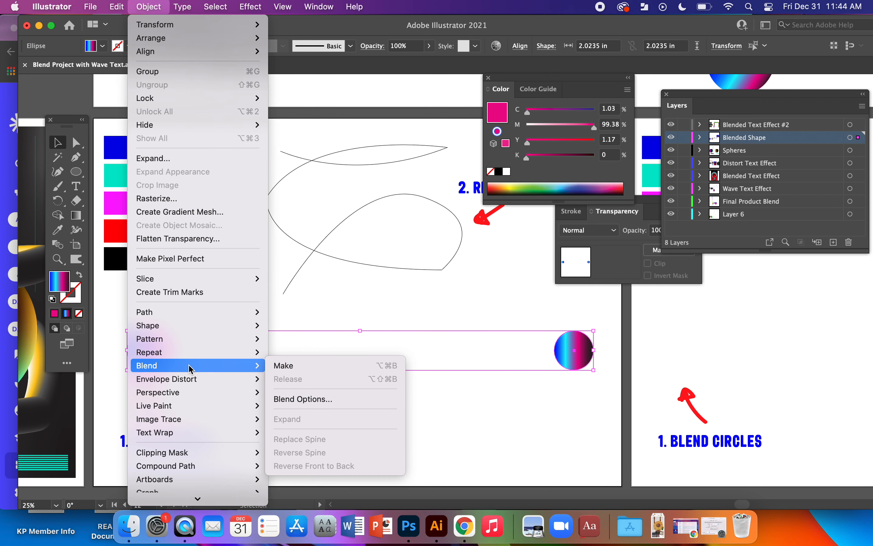
left_click(348, 366)
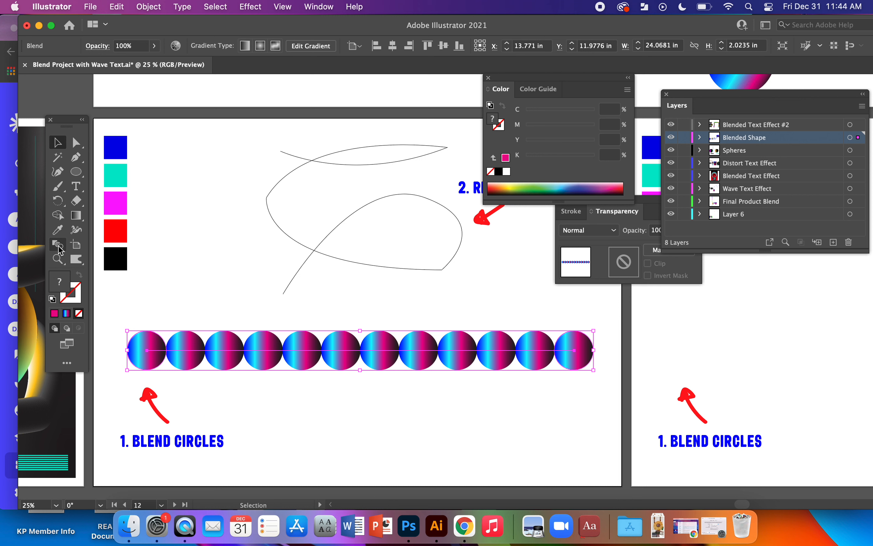
Add the Flare Tool to the toolbar from the full list of tools.
left_click(67, 363)
scroll(129, 200, "down", 10)
scroll(130, 200, "down", 5)
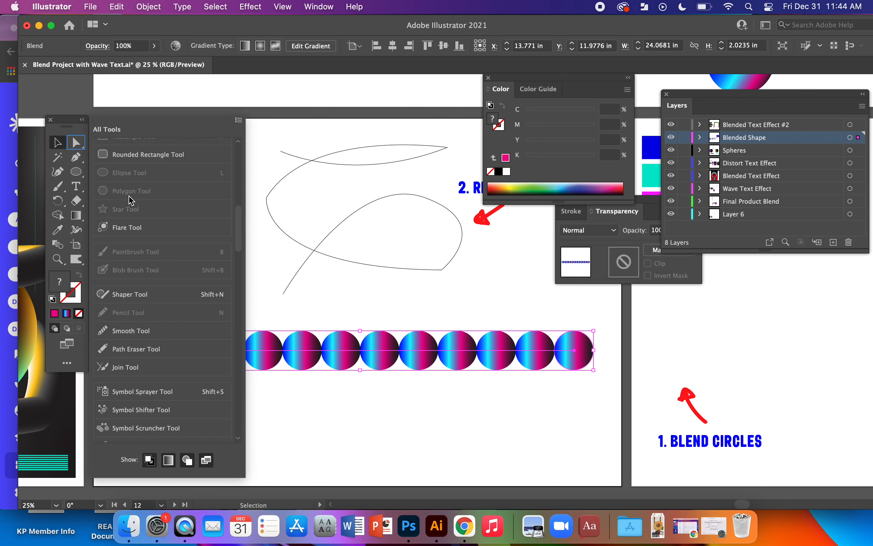
left_click_drag(137, 233, 61, 208)
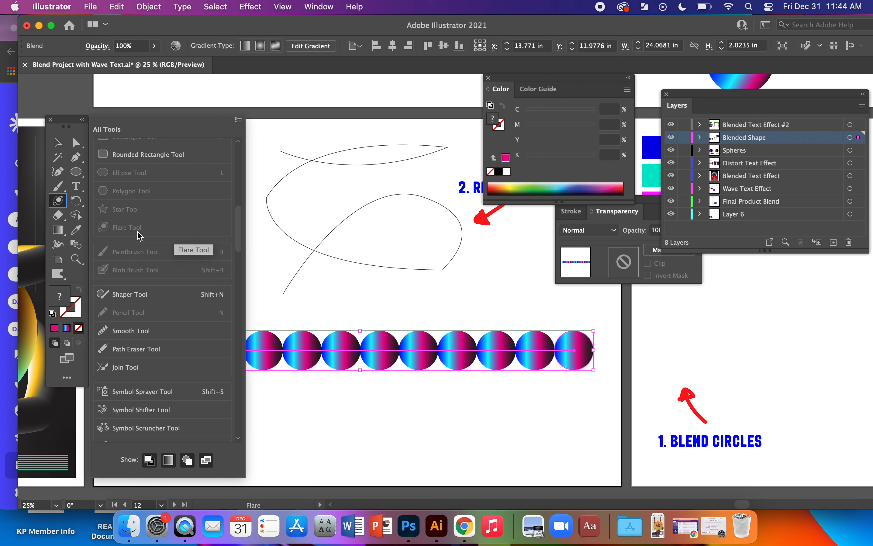
left_click(68, 378)
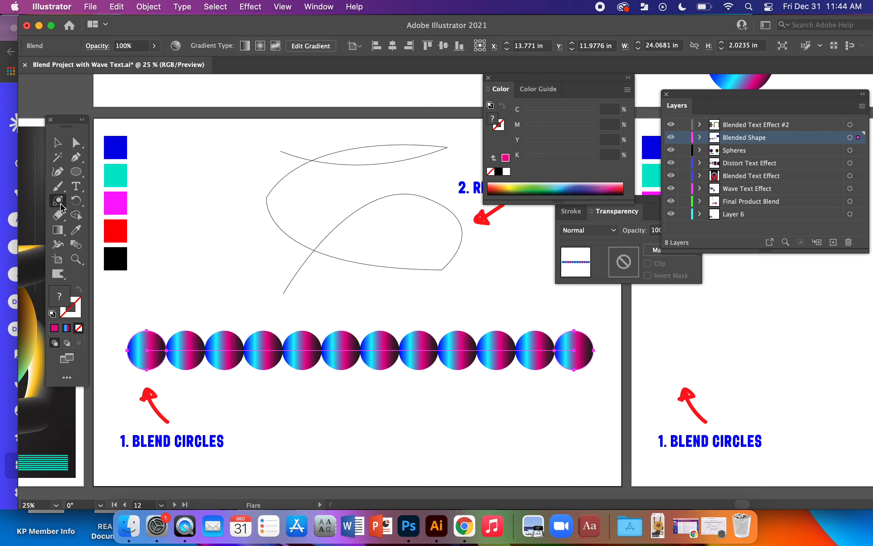
Remove the Flare Tool from the toolbar again.
left_click(66, 377)
left_click_drag(58, 201, 133, 212)
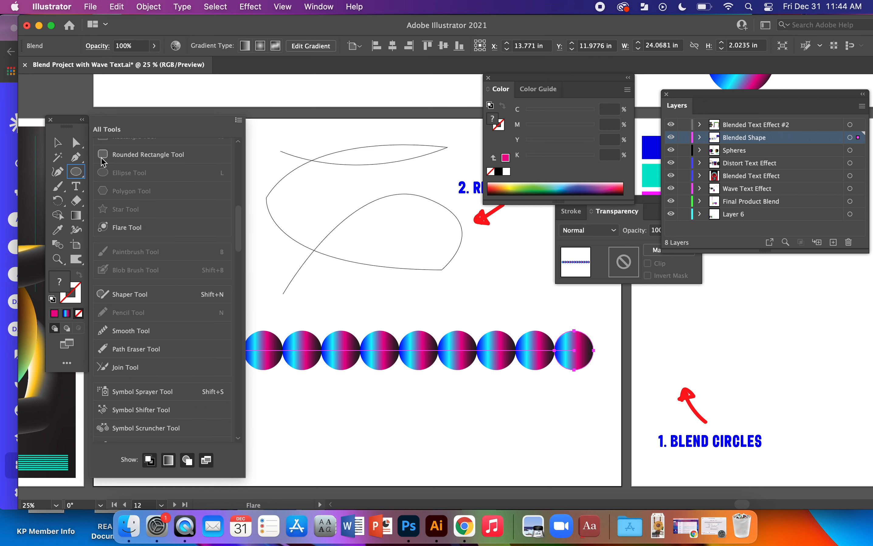
left_click(67, 363)
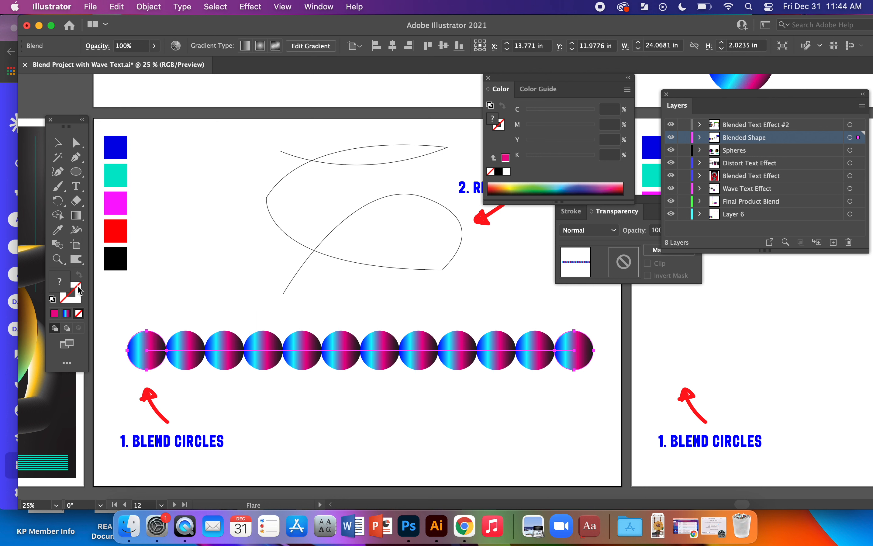
Set the circle blend's spacing to Specified Steps with 900 steps.
double_click(63, 250)
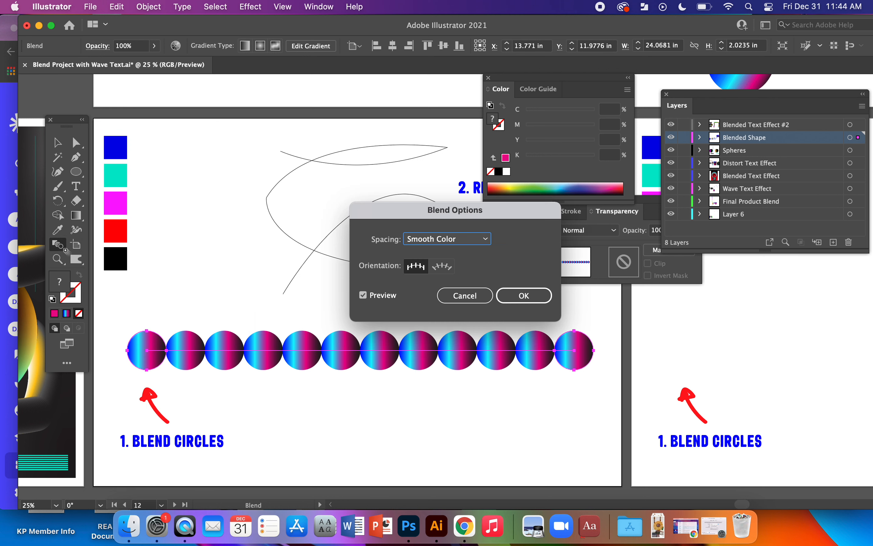
left_click(471, 244)
left_click(459, 270)
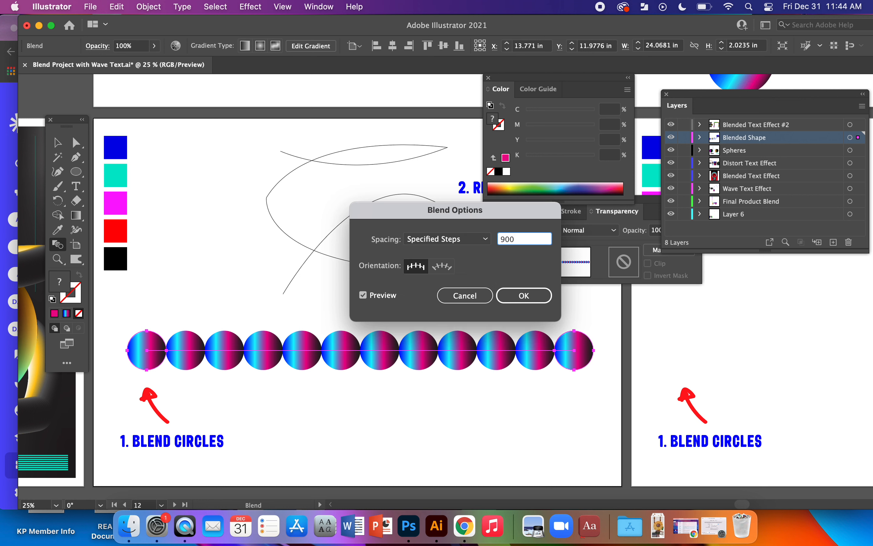
key("Return")
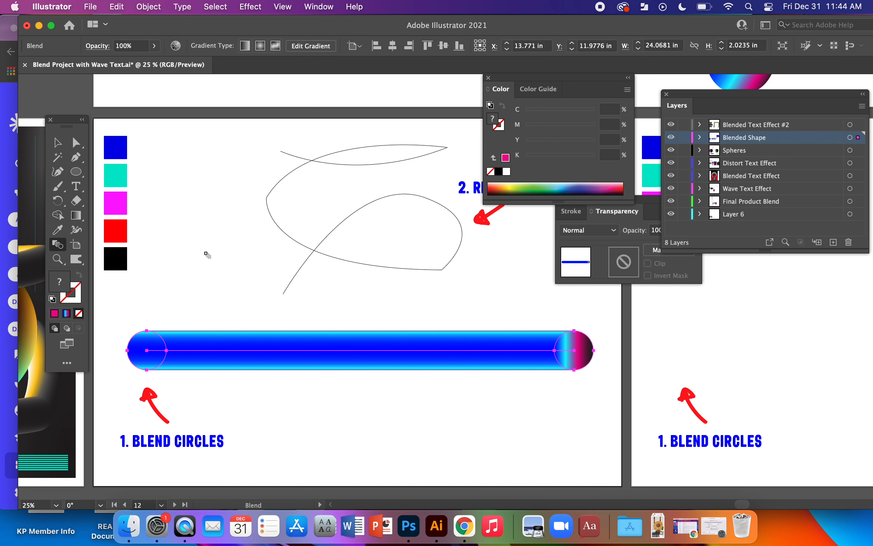
left_click(56, 145)
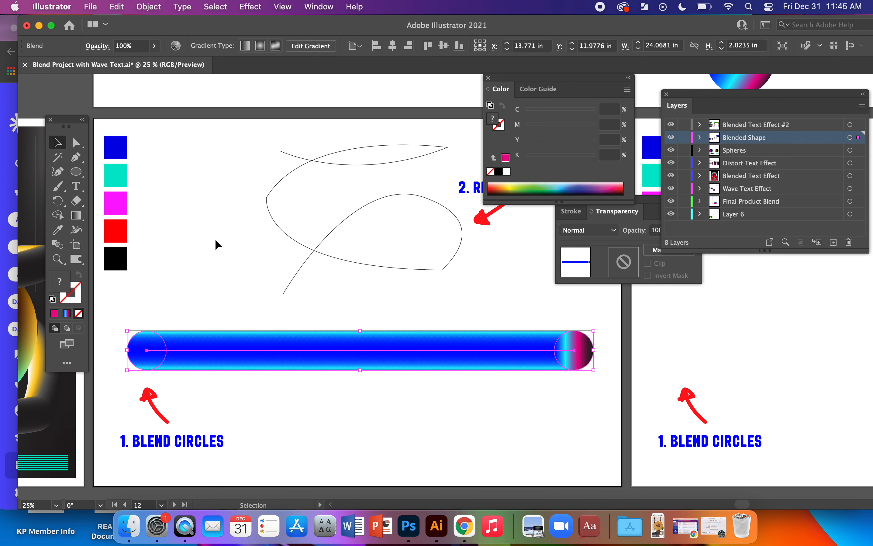
key("p")
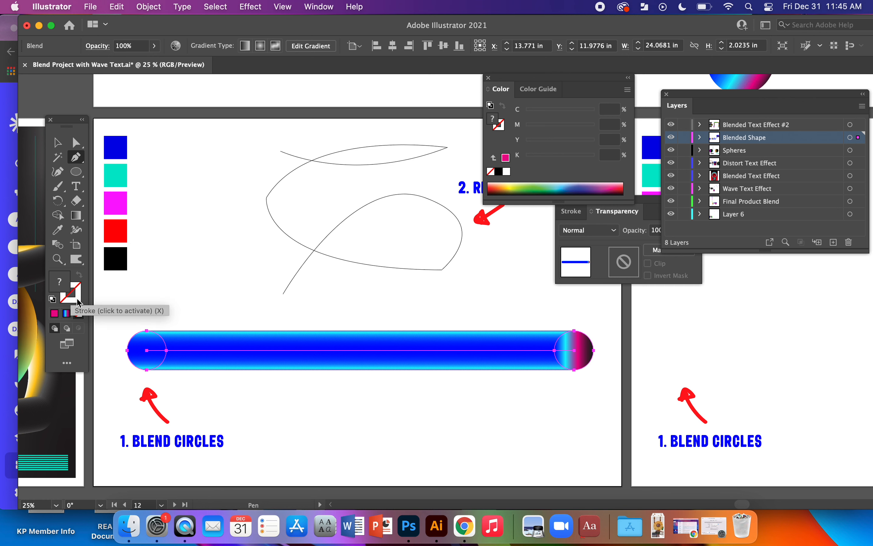
key("space")
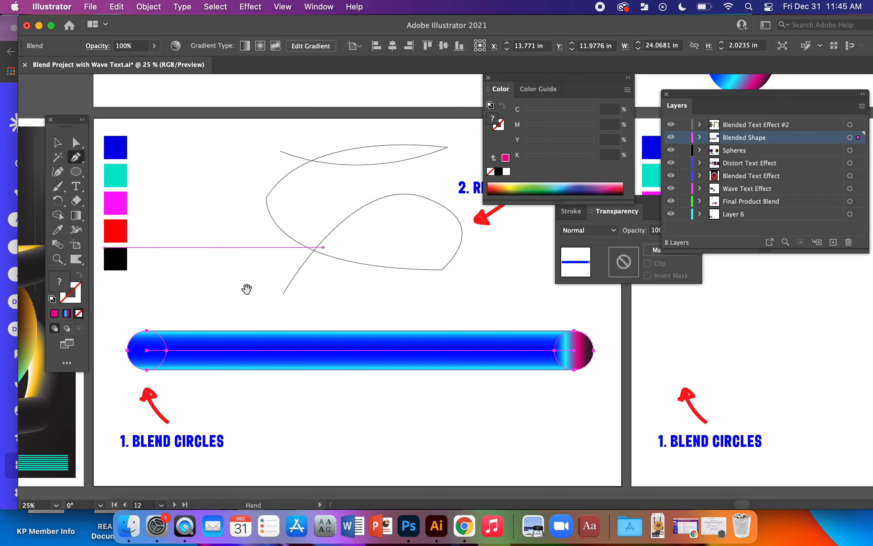
left_click_drag(246, 289, 538, 288)
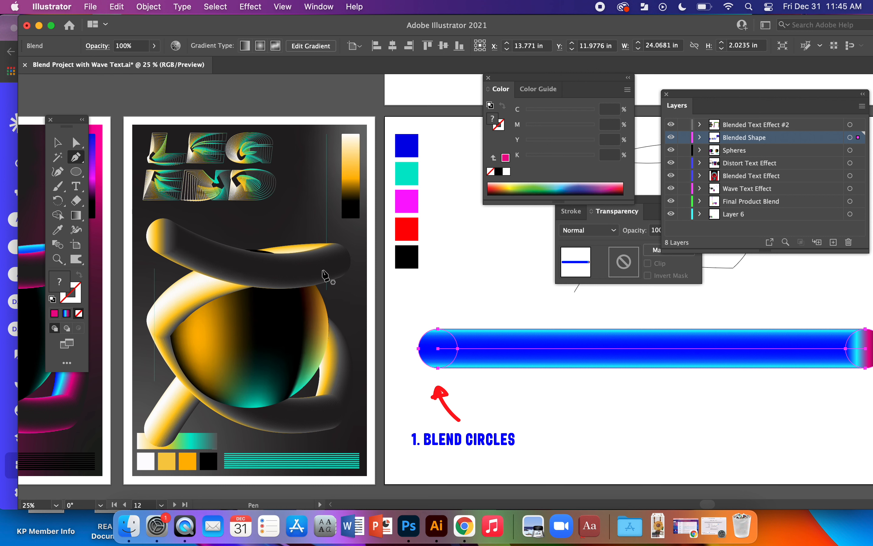
left_click_drag(630, 327, 332, 360)
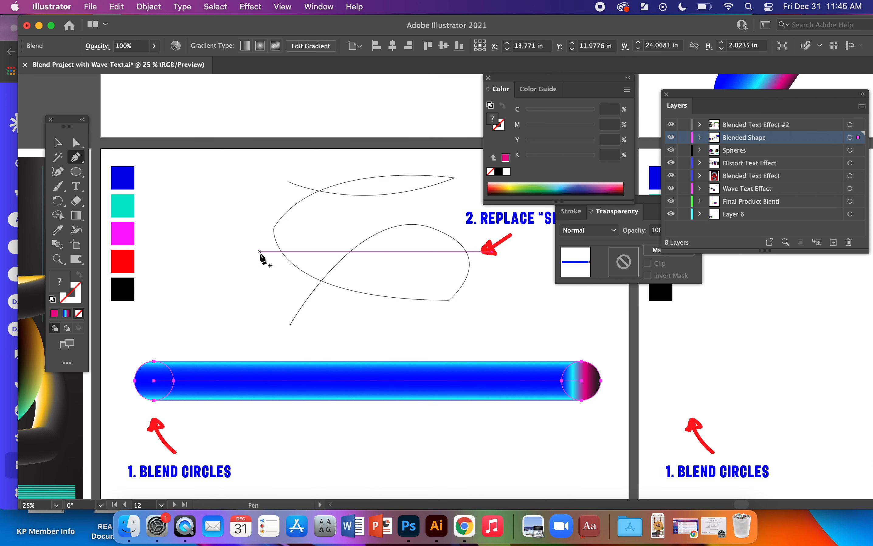
Replace the spine of the circle blend with the looping curved path above it, and deselect the result.
left_click(59, 145)
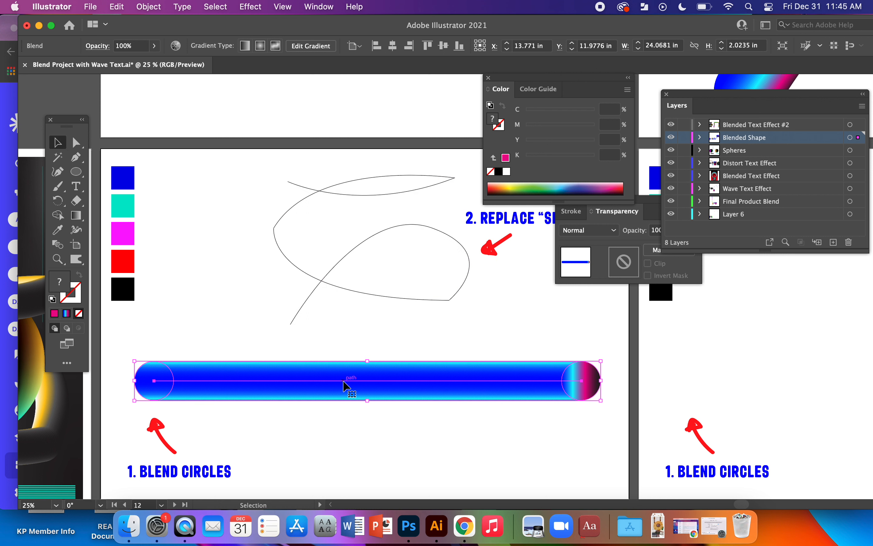
left_click(354, 291, "shift")
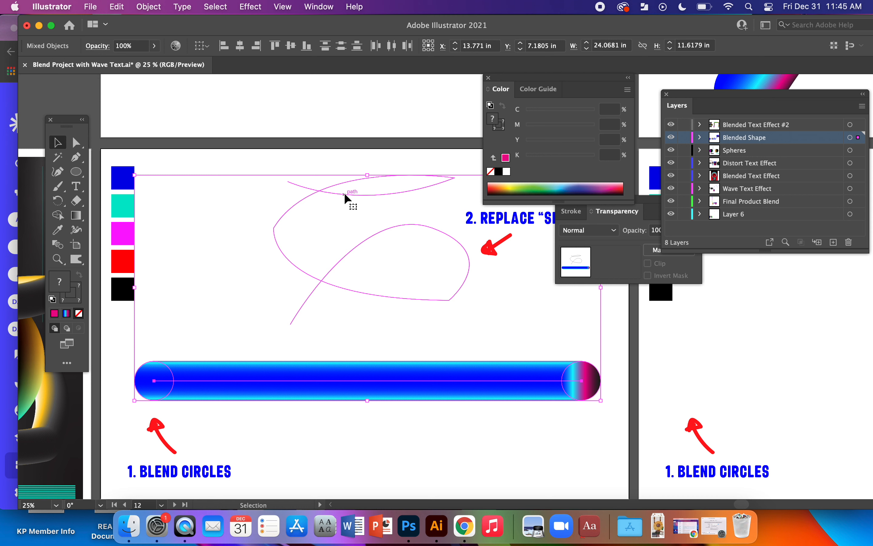
left_click(146, 8)
mouse_move(224, 366)
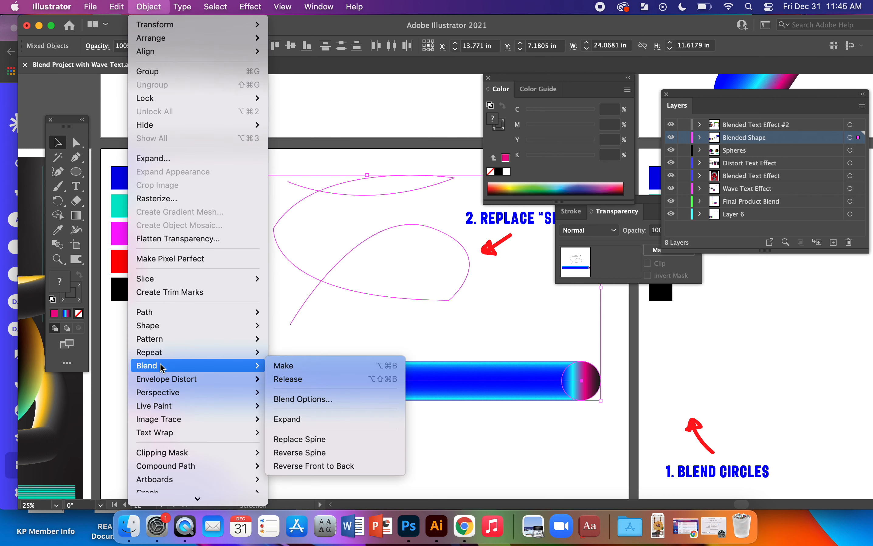
left_click(314, 439)
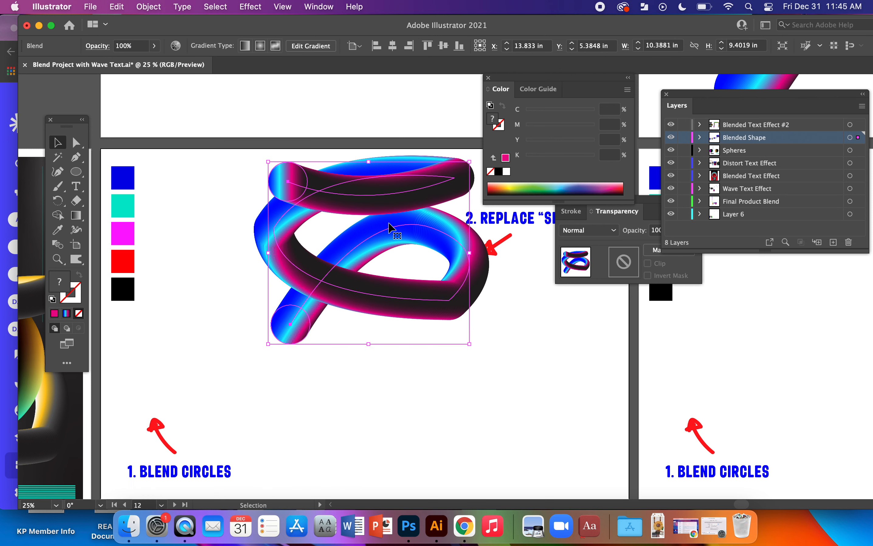
left_click(402, 331)
Draw a large circle with the Ellipse tool on the blank artboard above the blended shape.
left_click_drag(381, 134, 346, 447)
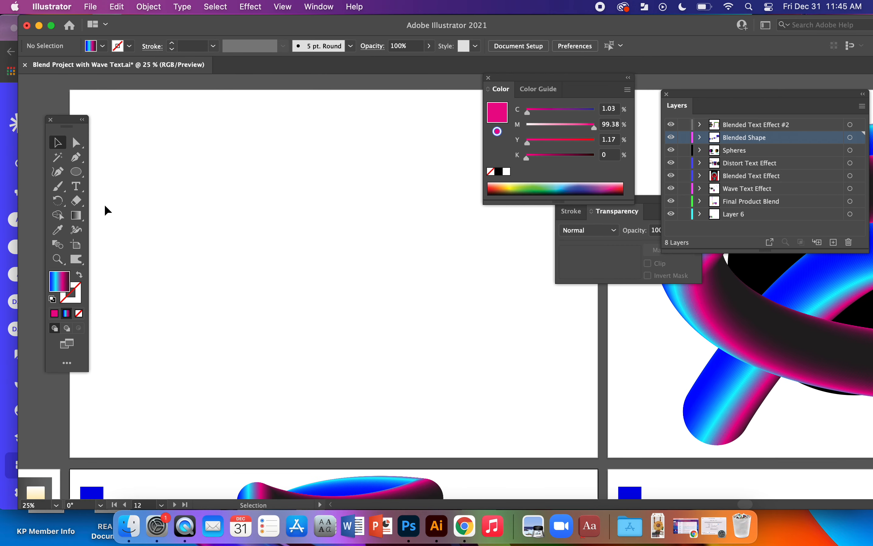
left_click(75, 172)
left_click_drag(167, 146, 428, 406)
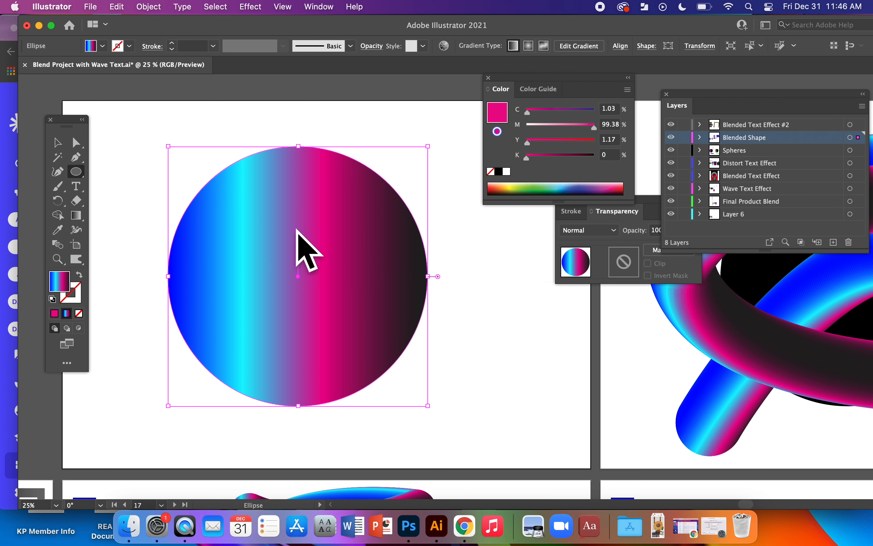
Fill the large circle with solid black, hex 000000, and deselect it.
left_click(55, 314)
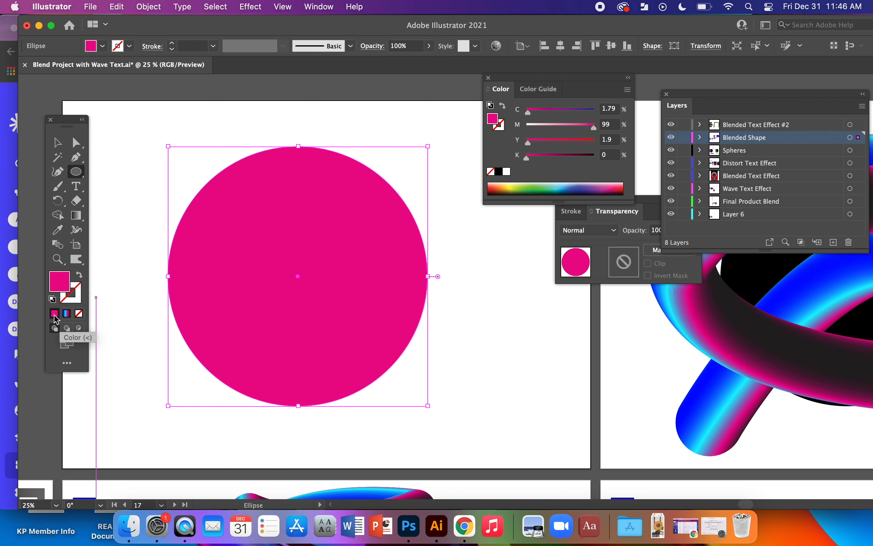
left_click(491, 172)
left_click(498, 171)
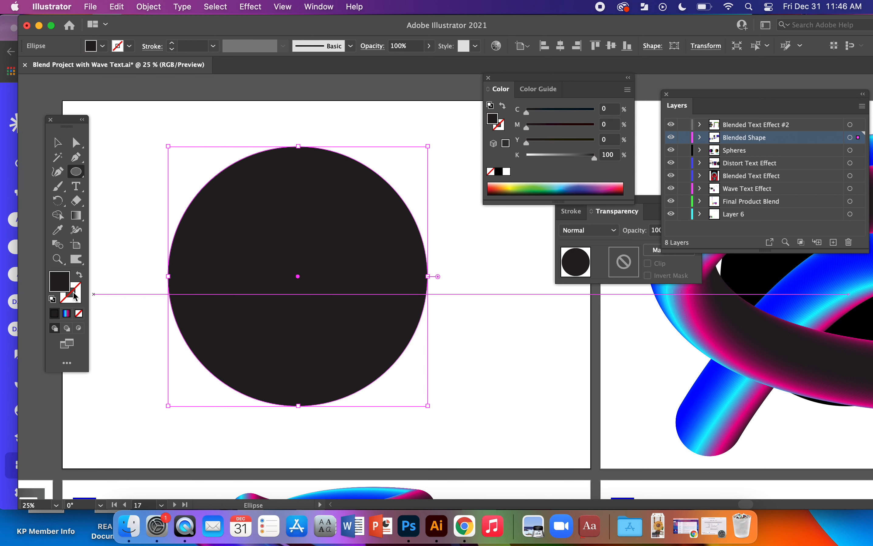
double_click(65, 284)
type("000000")
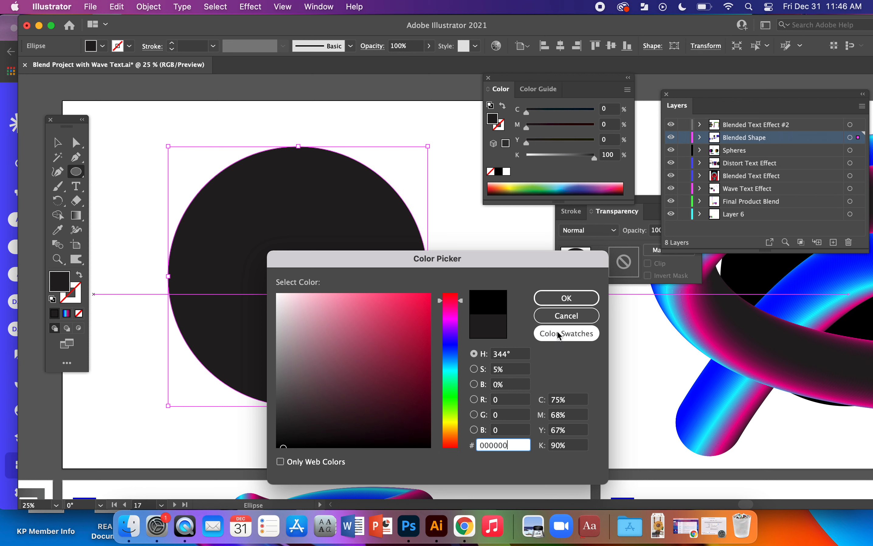
left_click(566, 298)
left_click(58, 141)
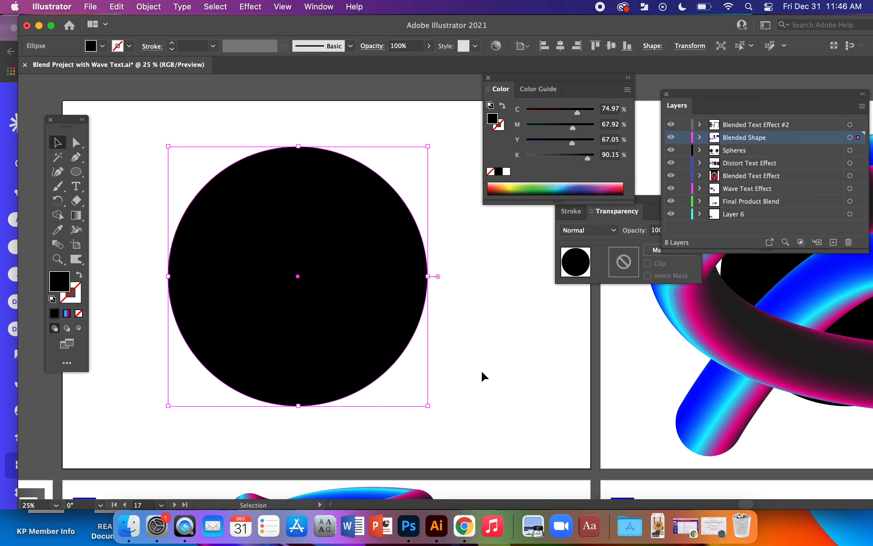
left_click(531, 379)
Move the blended tube onto the black circle, bring it to the front, and centre it over the circle.
left_click_drag(378, 342, 382, 343)
left_click_drag(401, 492, 376, 210)
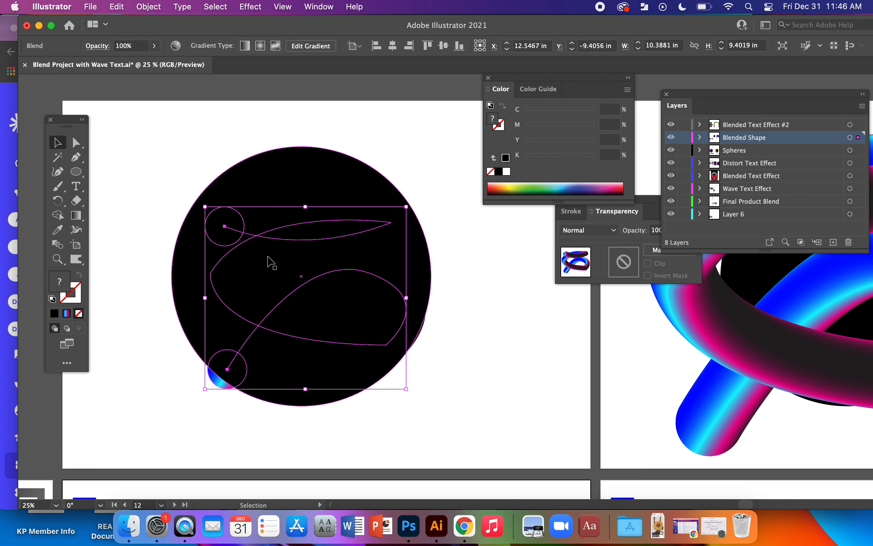
right_click(315, 241)
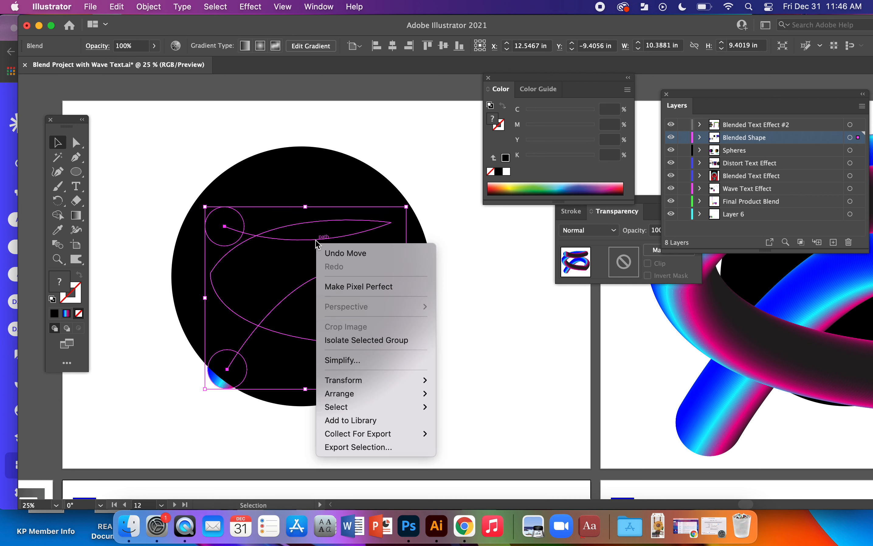
mouse_move(406, 400)
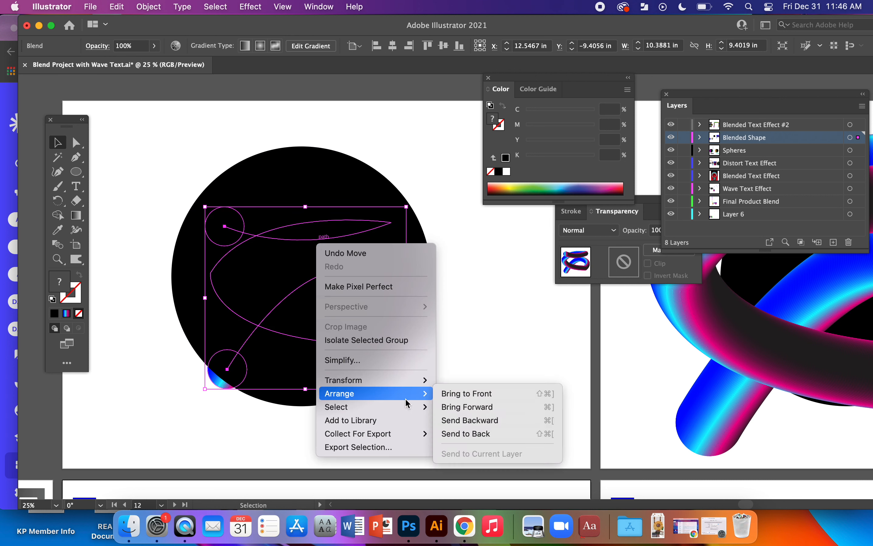
left_click(483, 400)
left_click_drag(355, 346, 347, 337)
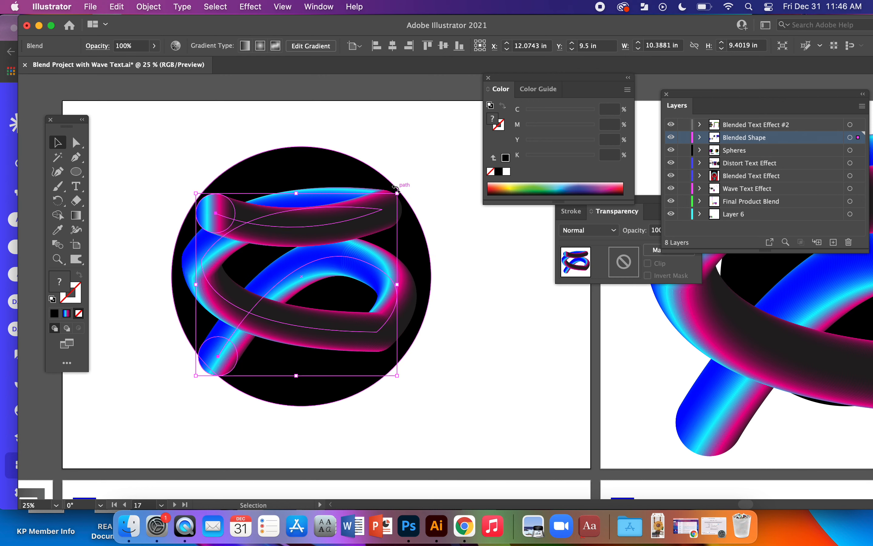
left_click(578, 379)
Find the finished magenta poster artboard and select its tube blend to examine how it wraps around the sphere.
left_click_drag(652, 374, 128, 389)
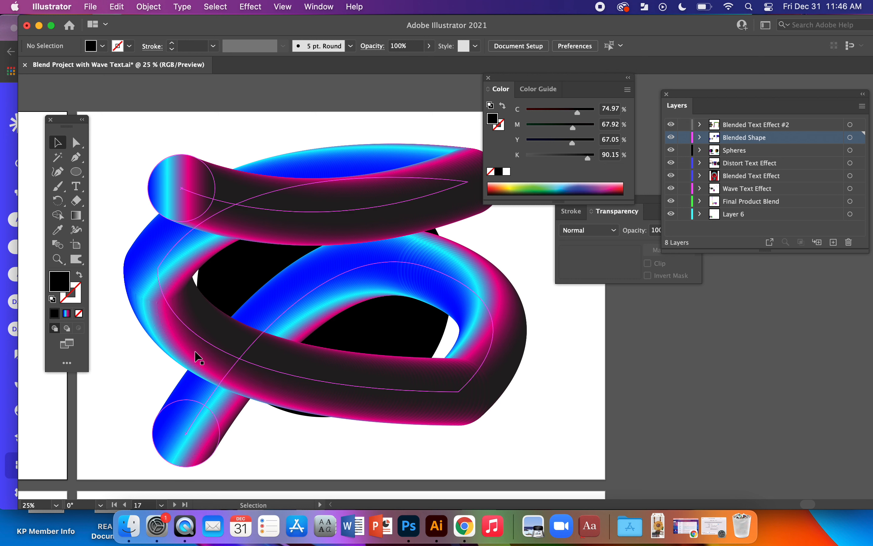
left_click(330, 213)
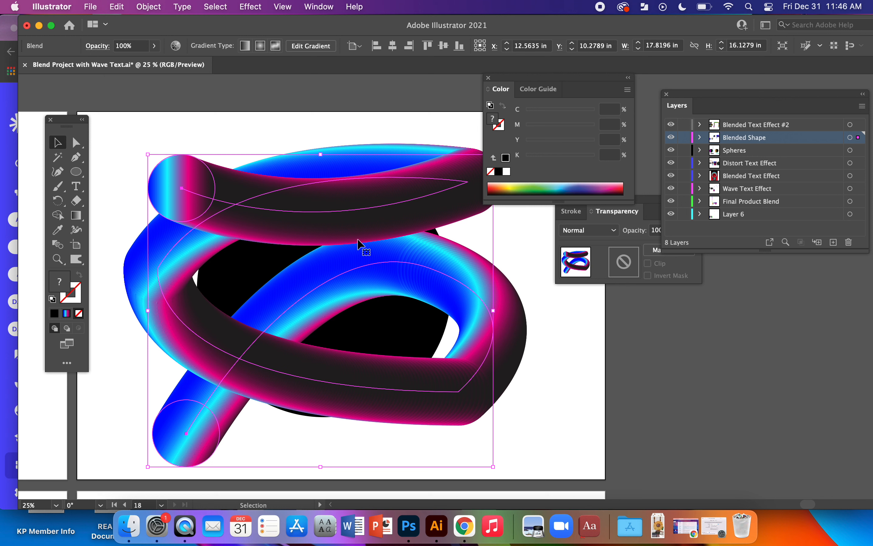
key("space")
left_click_drag(360, 454, 380, 134)
left_click_drag(307, 285, 585, 287)
left_click_drag(202, 405, 713, 372)
left_click_drag(381, 389, 681, 355)
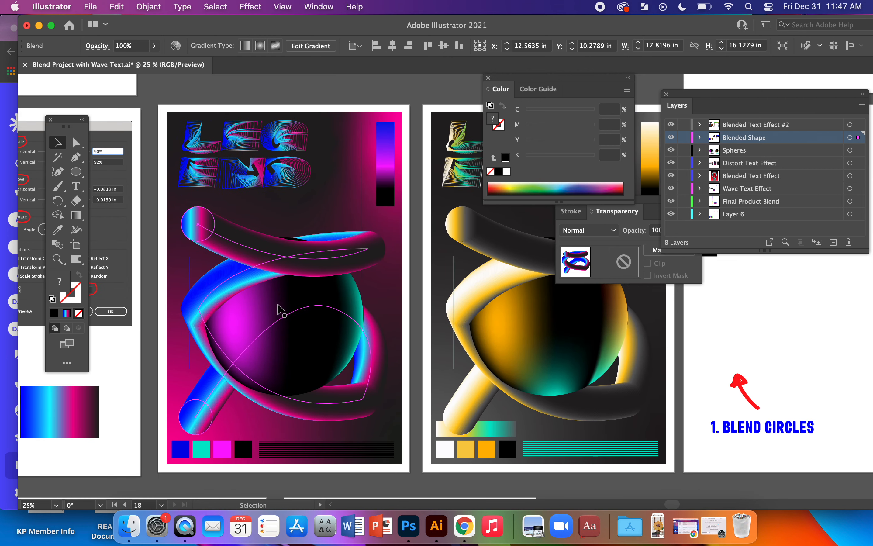
left_click(278, 309)
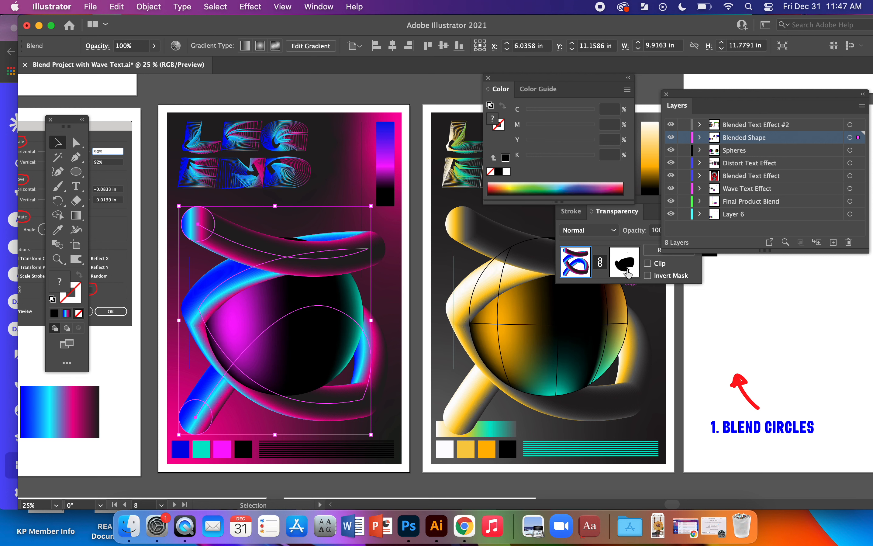
Reposition the floating Transparency panel directly beneath the Color panel.
left_click_drag(650, 205, 580, 230)
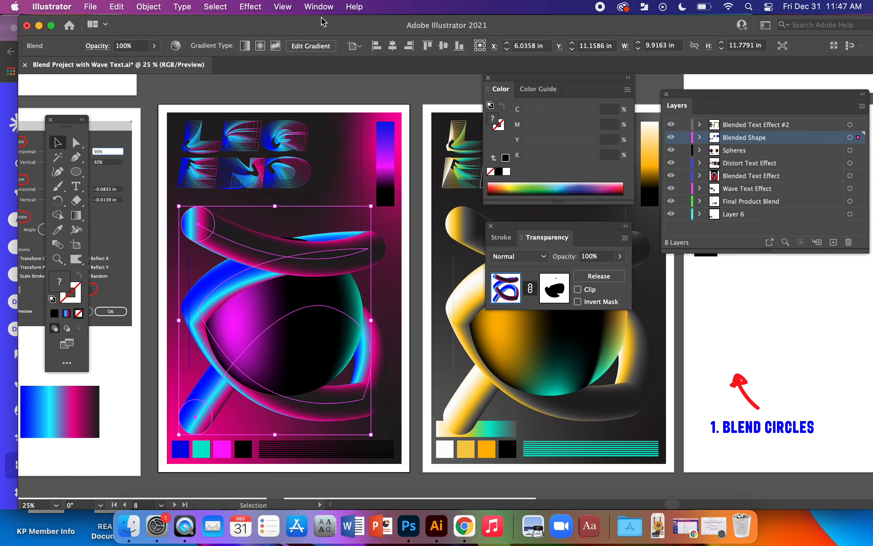
left_click(318, 6)
scroll(319, 213, "down", 5)
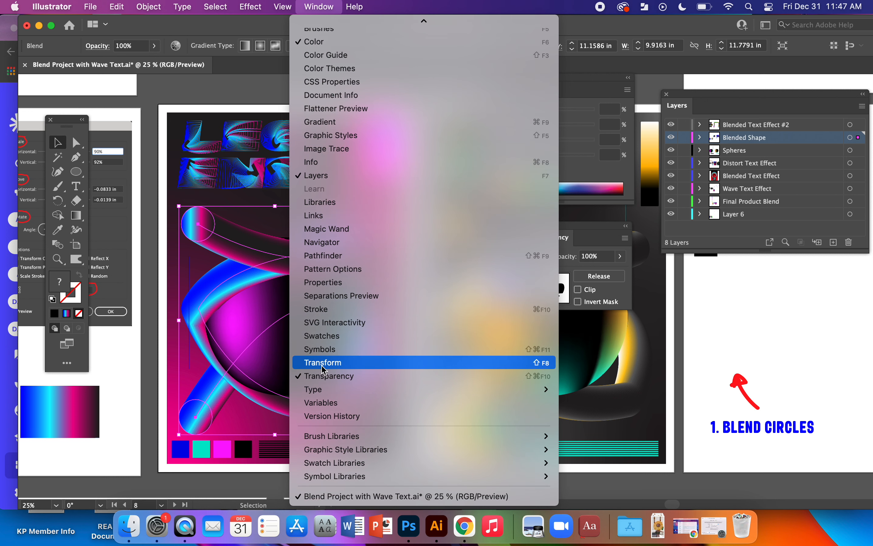
left_click(569, 232)
Toggle the opacity mask on the poster's tube blend off and on to compare the masked and unmasked artwork.
key("super+equal")
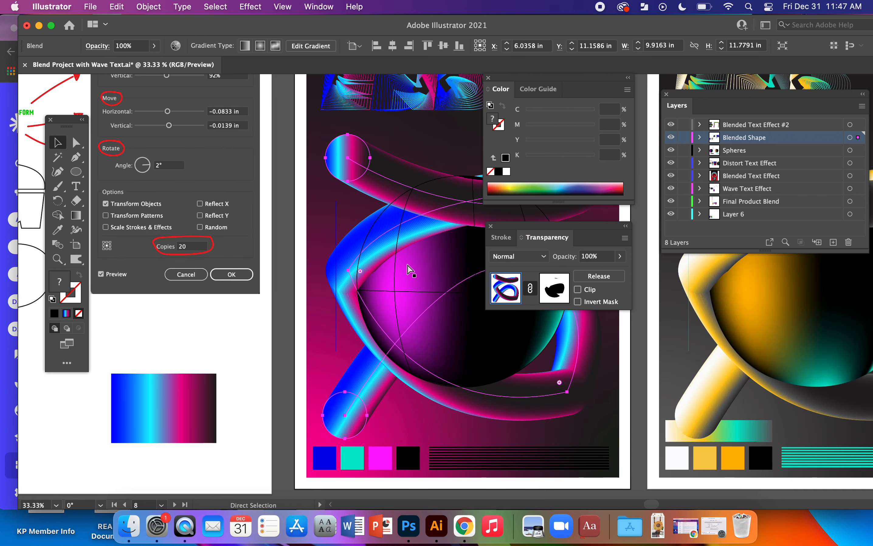
left_click_drag(424, 276, 264, 282)
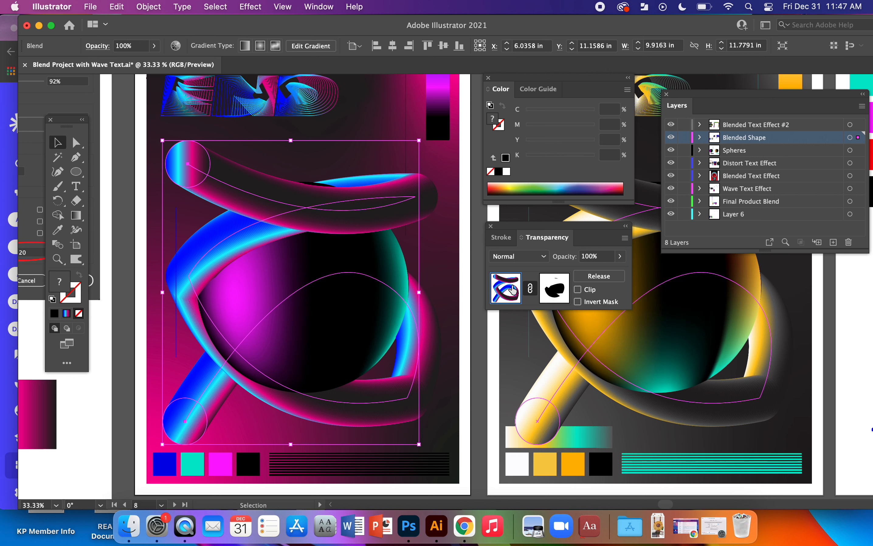
left_click(550, 290, "shift")
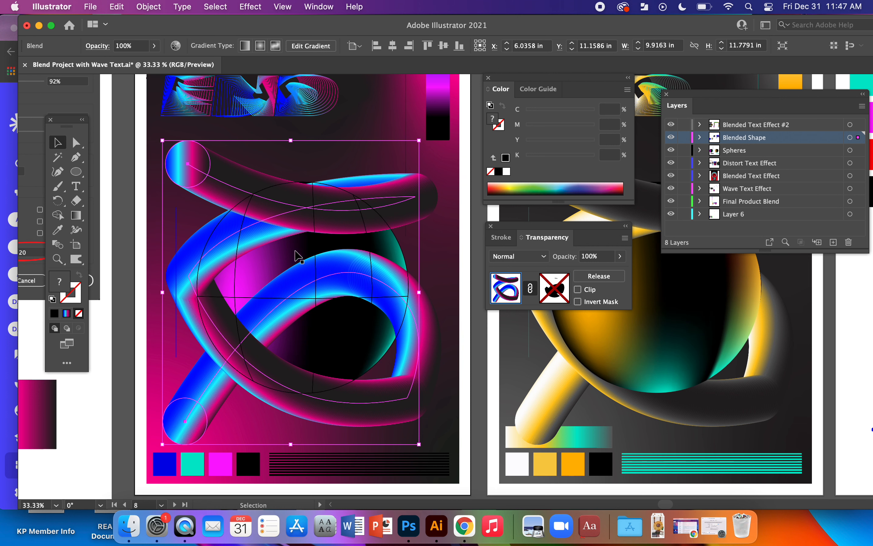
left_click(557, 297, "shift")
left_click(559, 296, "shift")
left_click(555, 291, "shift")
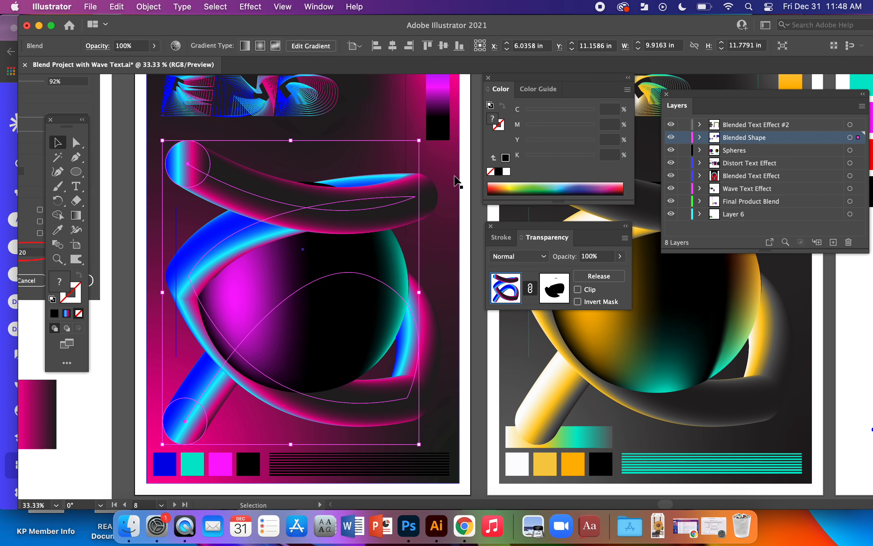
left_click(467, 161)
Select the large tube blend over the black circle on the last artboard and set its opacity to 50%.
key("space")
left_click_drag(456, 107, 57, 390)
left_click_drag(281, 204, 55, 375)
left_click_drag(423, 303, 100, 307)
left_click_drag(458, 396, 123, 364)
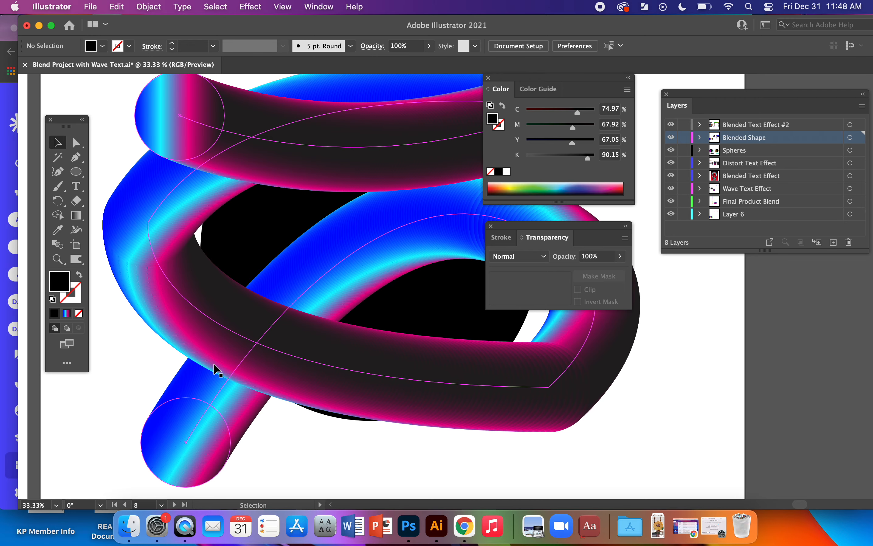
key("super+minus")
left_click_drag(416, 317, 323, 331)
left_click(315, 188)
left_click(314, 187)
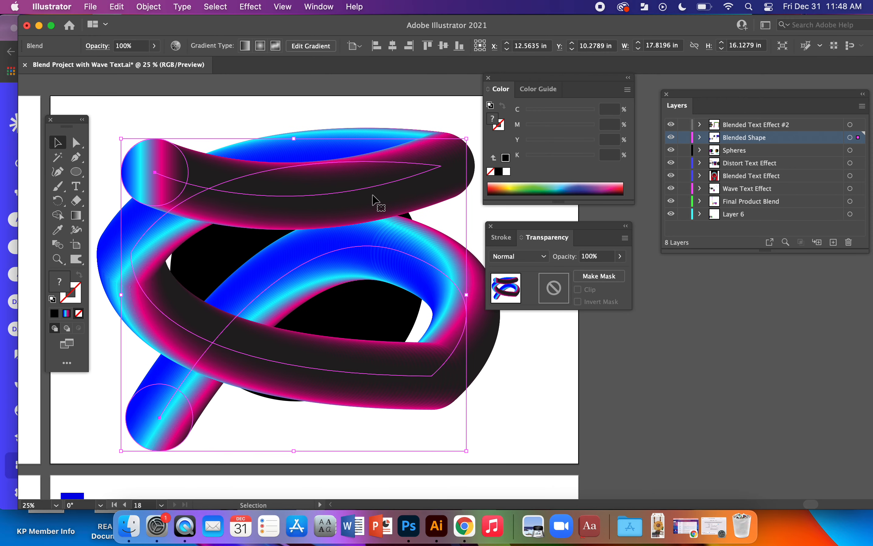
left_click(585, 256)
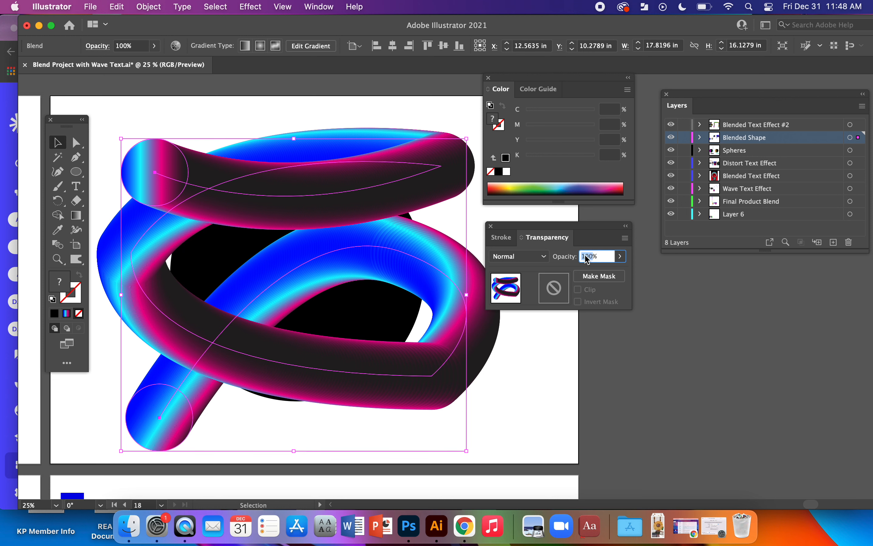
type("50")
key("Return")
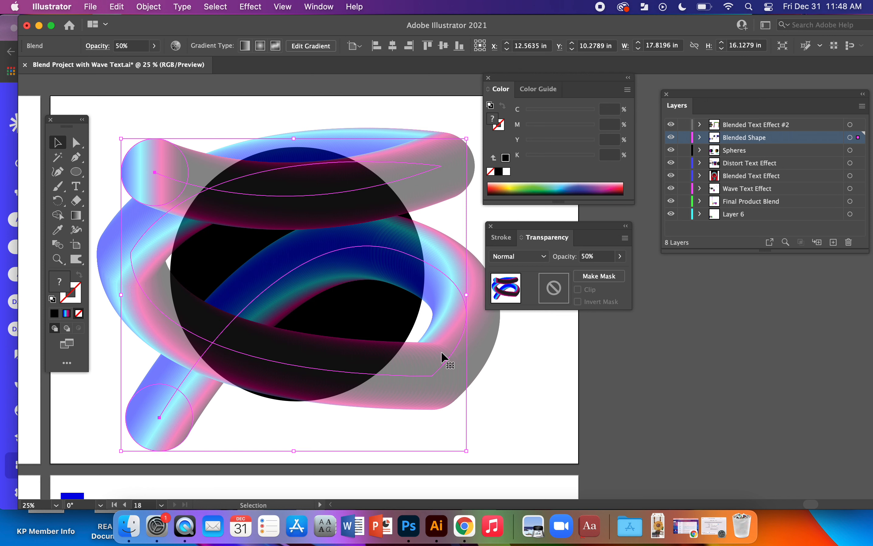
left_click_drag(355, 238, 346, 243)
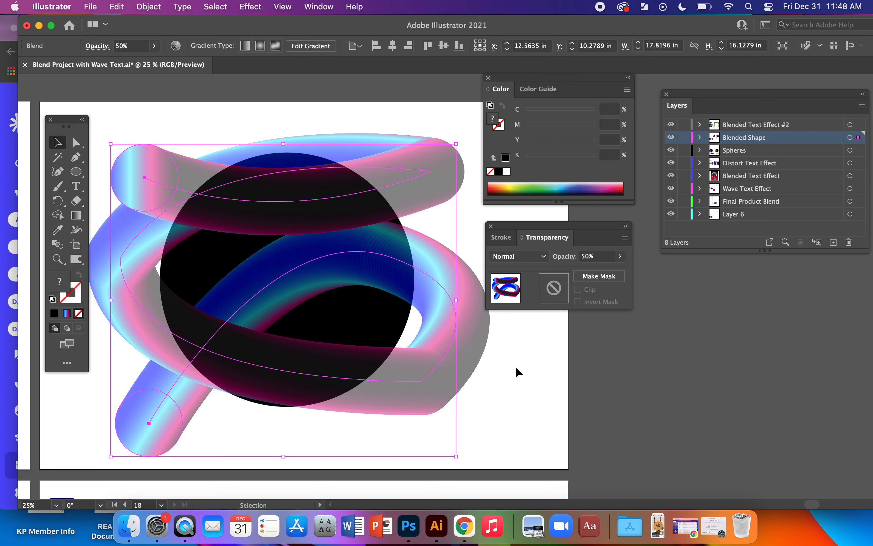
left_click(520, 389)
Make an opacity mask for the semi-transparent tube blend and turn off its Clip option.
scroll(374, 343, "left", 3)
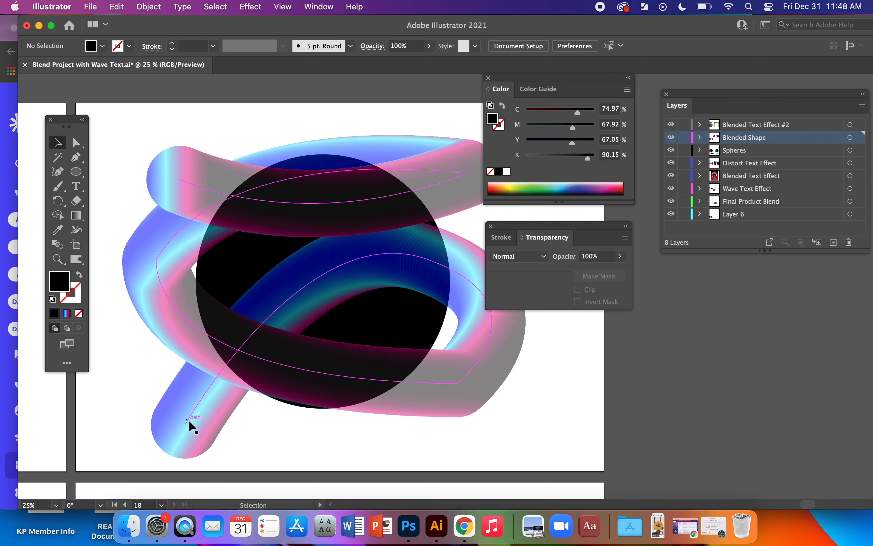
scroll(470, 375, "right", 3)
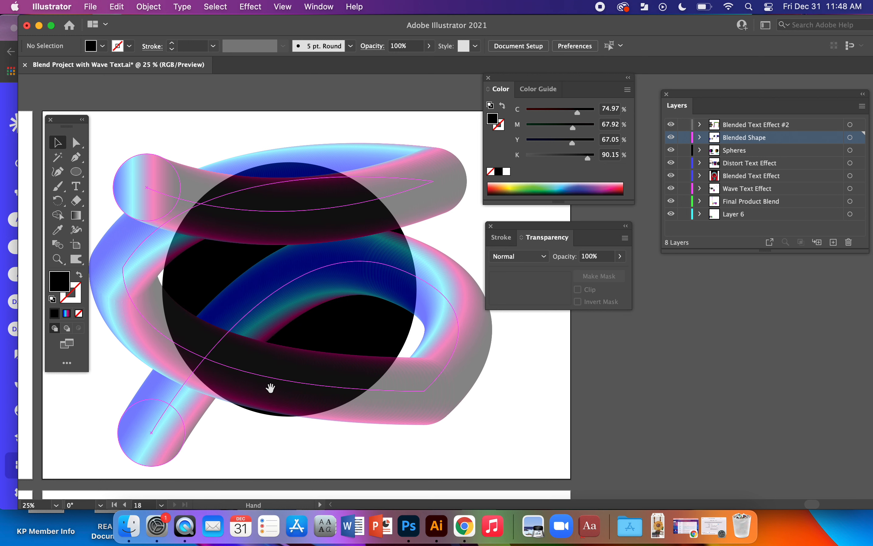
scroll(279, 388, "left", 2)
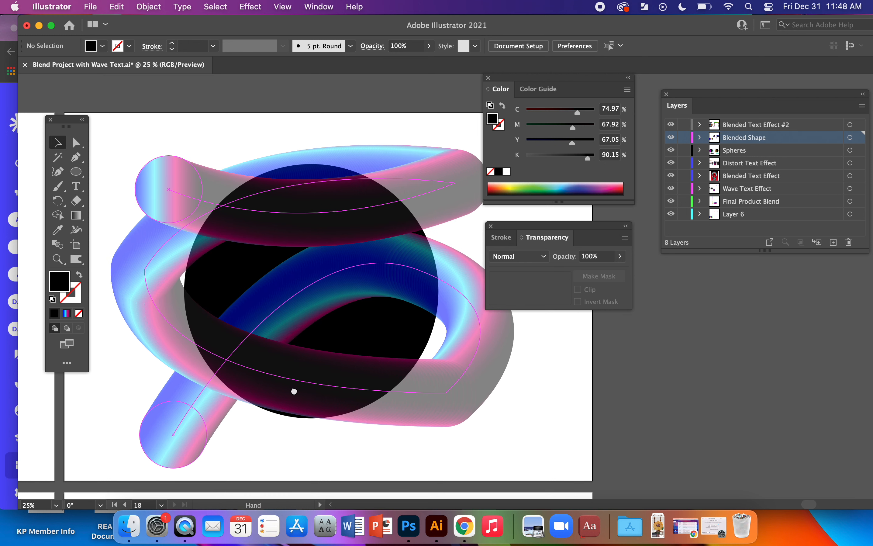
left_click(296, 220)
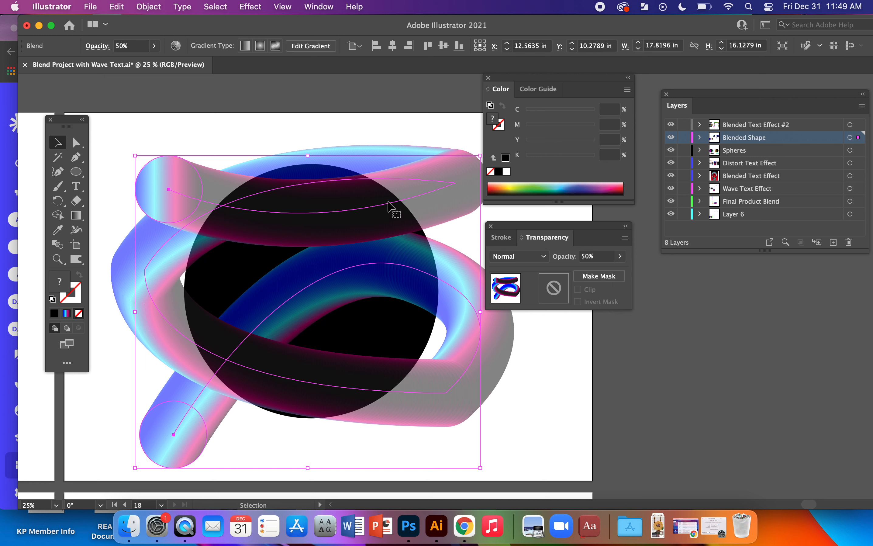
left_click(591, 276)
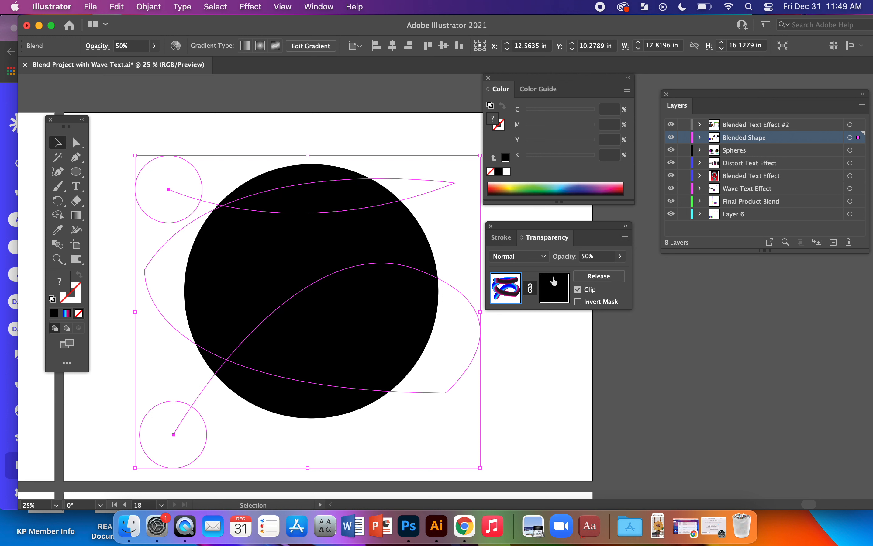
left_click(577, 290)
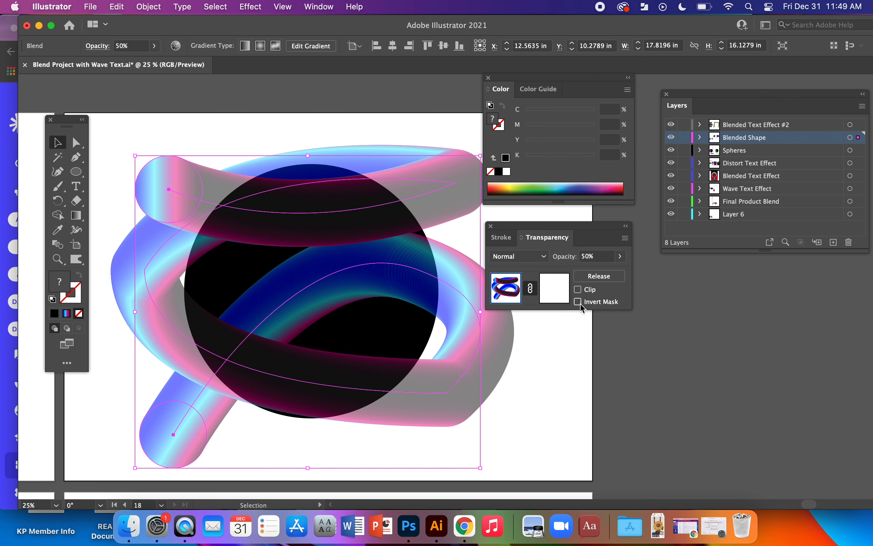
Enter editing of the tube's opacity mask and set up the Pen tool with no fill and a black stroke.
scroll(461, 352, "down", 1)
scroll(462, 352, "right", 1)
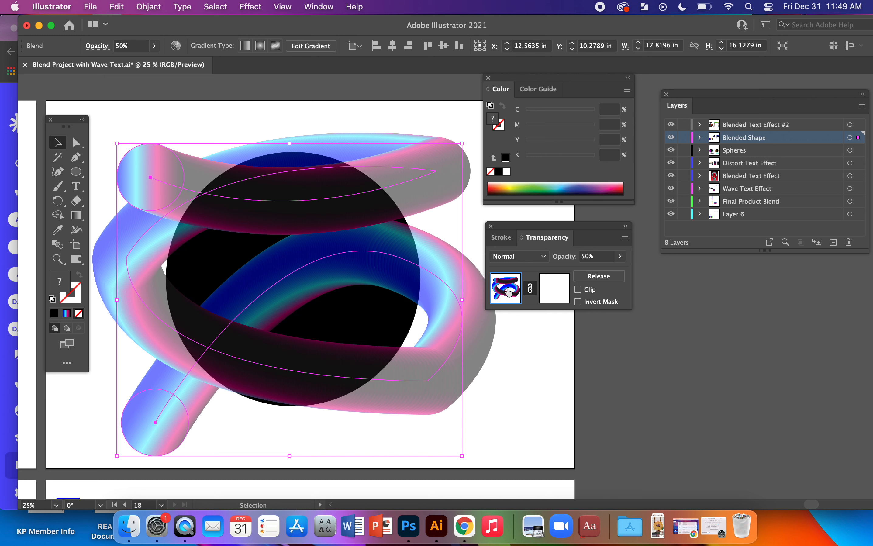
left_click(554, 288)
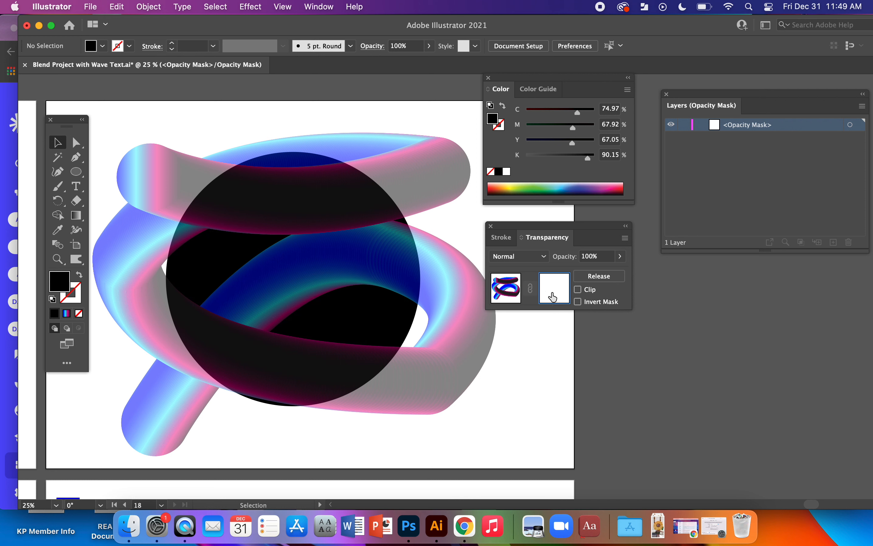
key("super+equal")
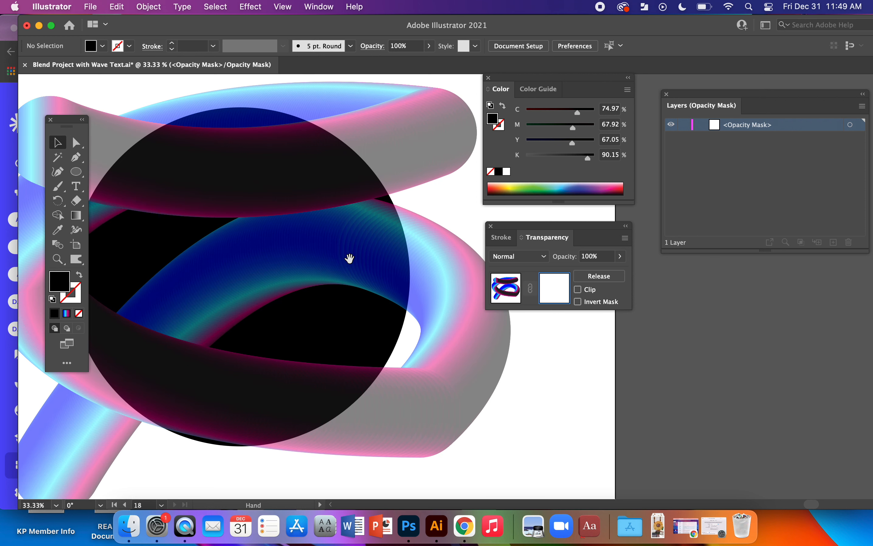
left_click_drag(349, 258, 383, 255)
key("p")
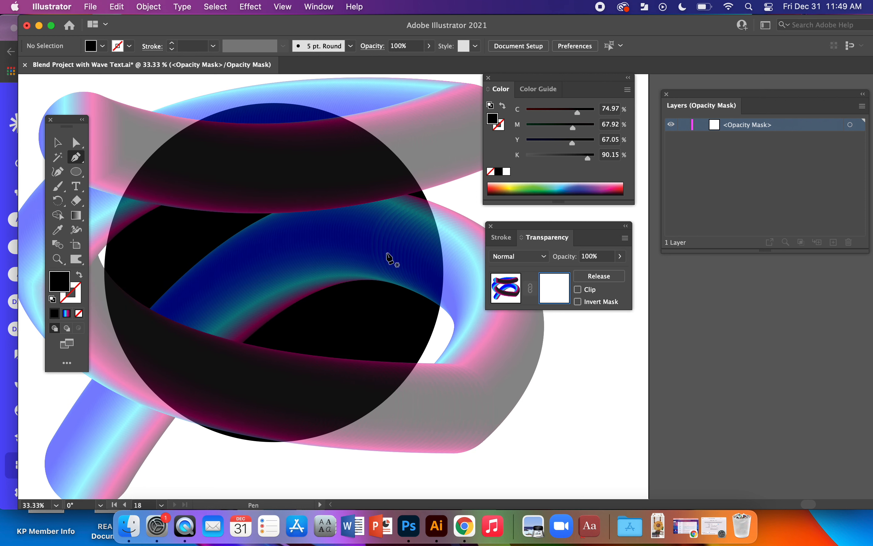
left_click(79, 277)
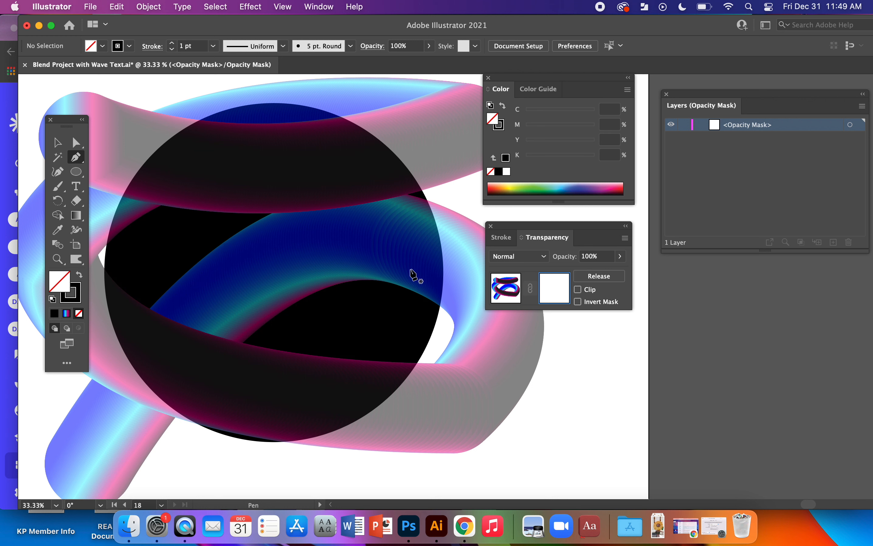
Draw a closed Pen path in the opacity mask between the two front tube bands, following their edges and the circle's right edge.
left_click(248, 214)
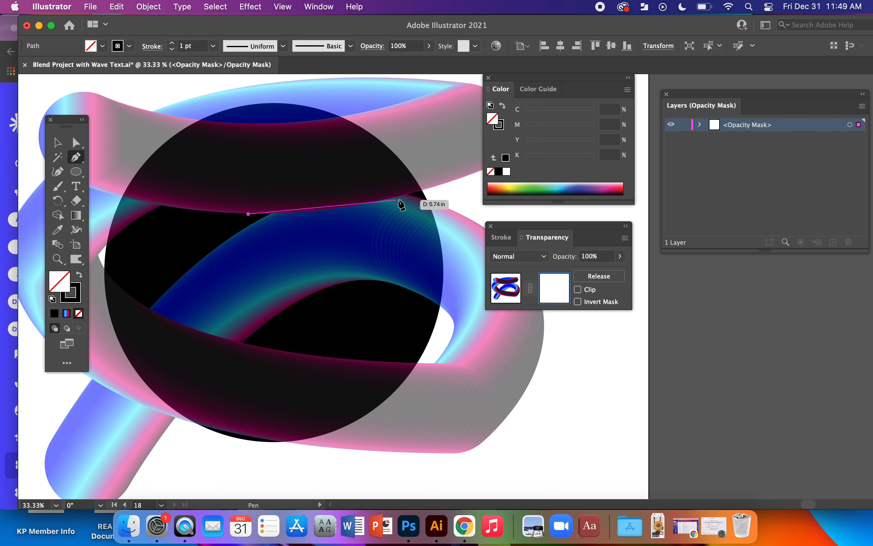
left_click_drag(421, 190, 471, 171)
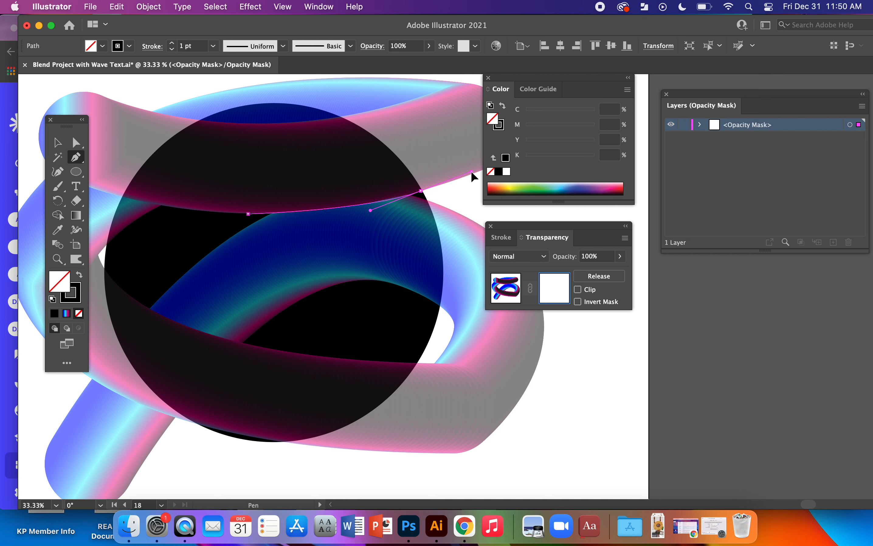
key("alt")
left_click(420, 190, "alt")
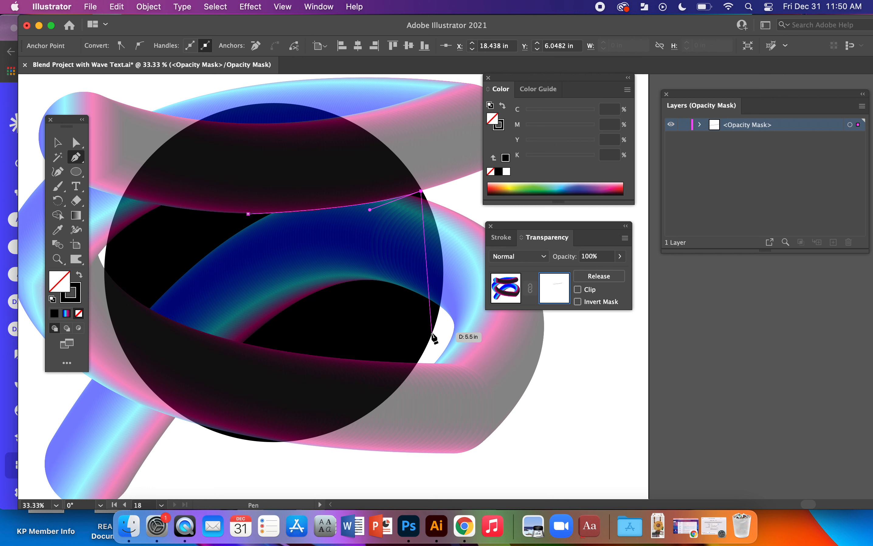
left_click_drag(431, 333, 398, 417)
left_click(431, 333)
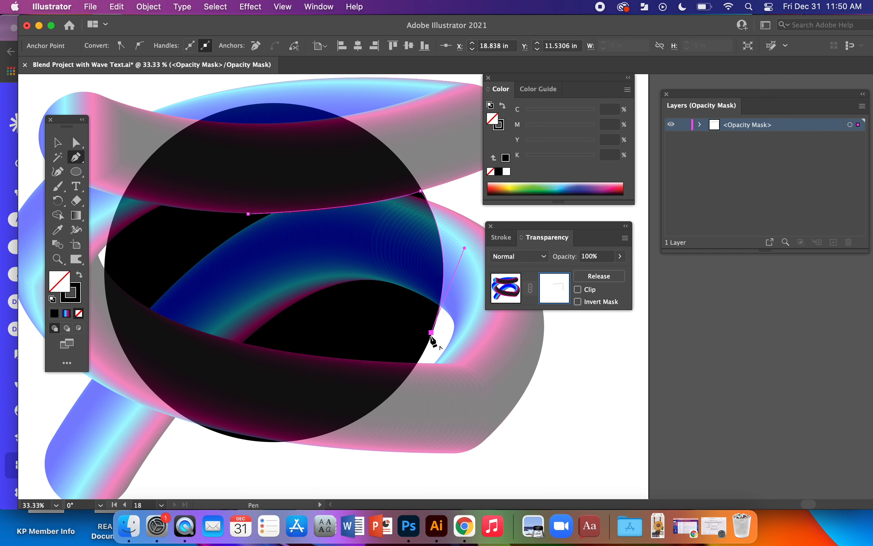
left_click(248, 344)
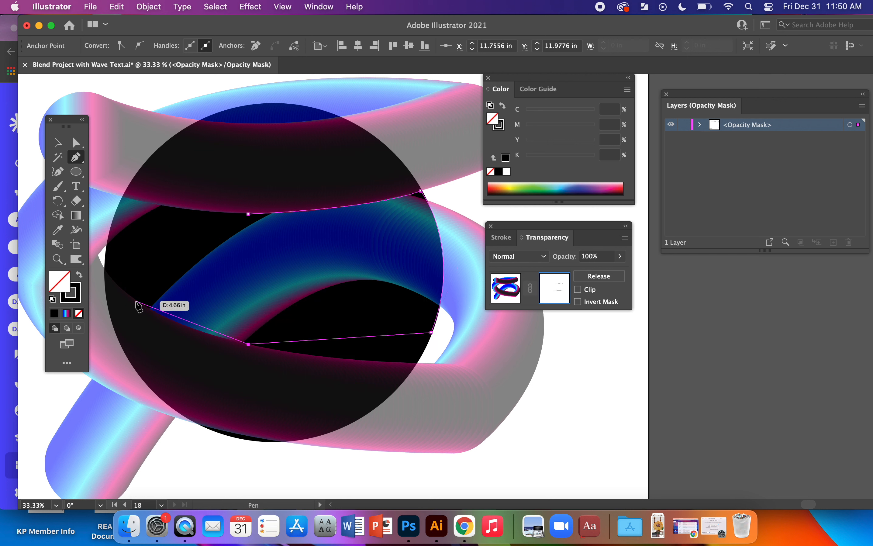
left_click_drag(138, 303, 103, 271)
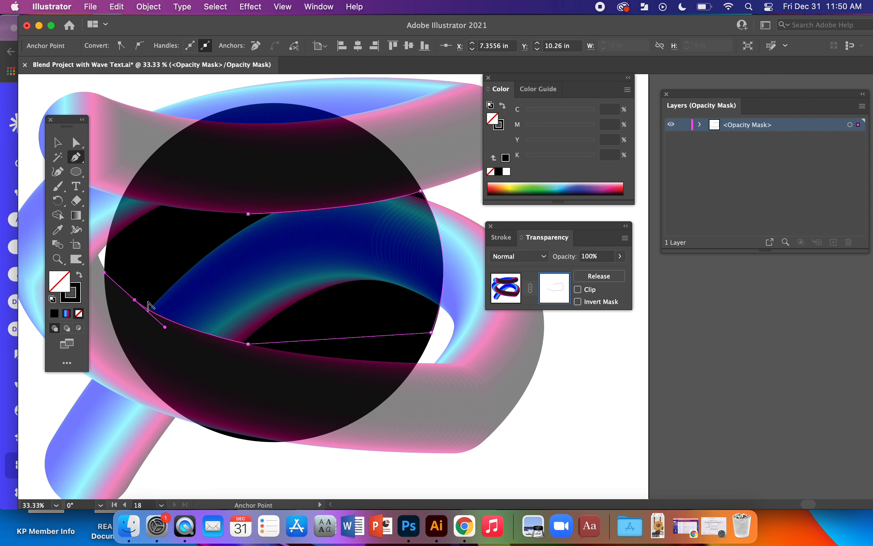
left_click_drag(135, 299, 250, 215)
left_click(248, 214)
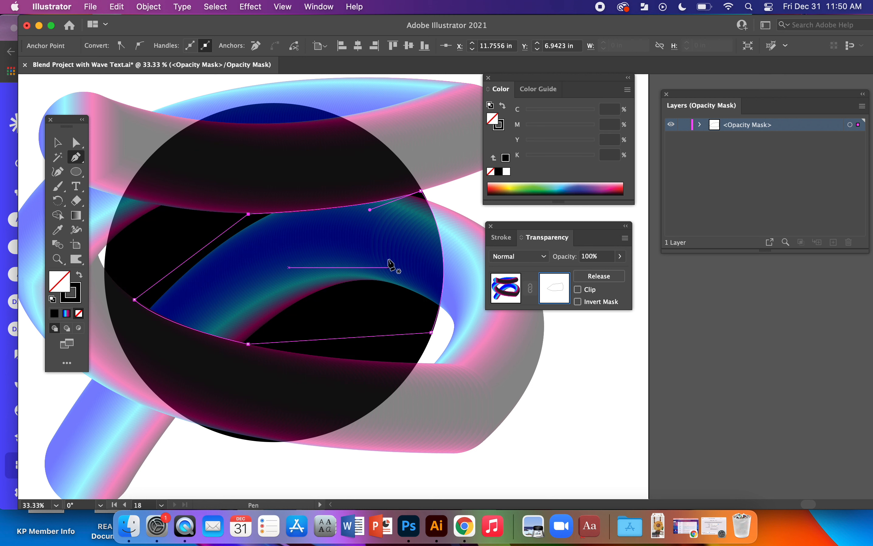
Give the large mask shape between the tube bands a black fill with no stroke and deselect it.
left_click(80, 276)
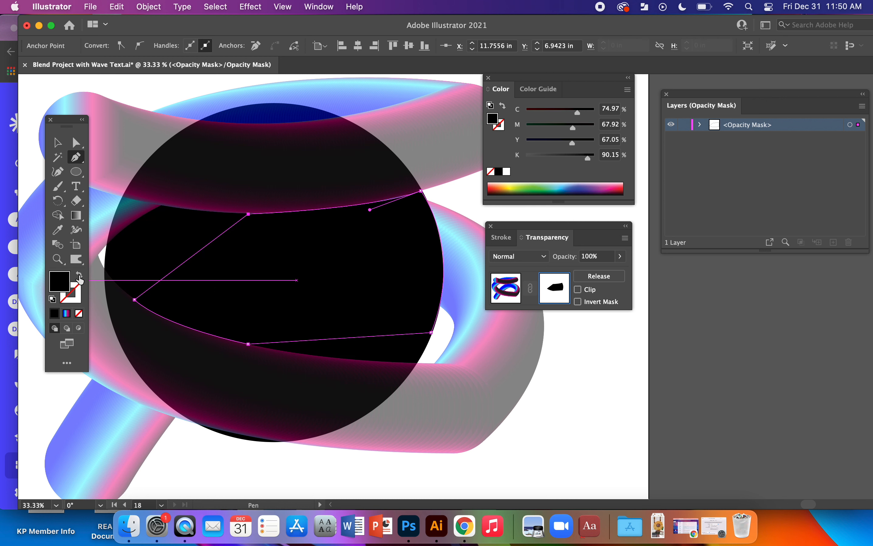
left_click(57, 143)
left_click(567, 426)
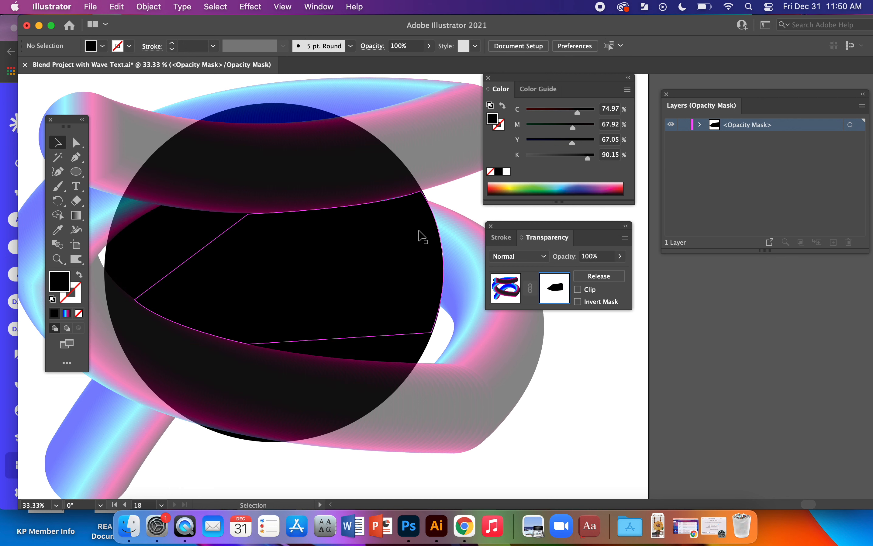
Outline the remaining tube section at the circle's left edge, below the upper front band, with a closed unfilled Pen path.
left_click_drag(173, 346, 321, 396)
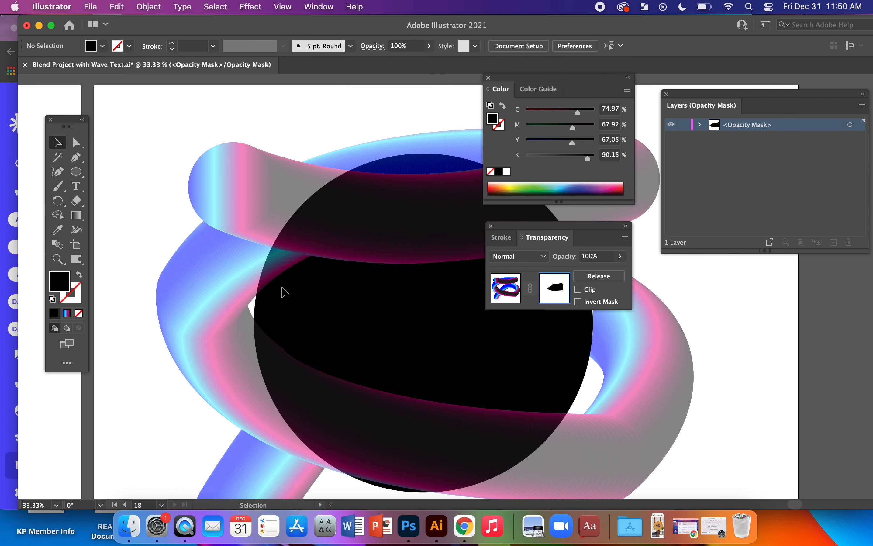
key("super+equal")
left_click_drag(296, 283, 343, 344)
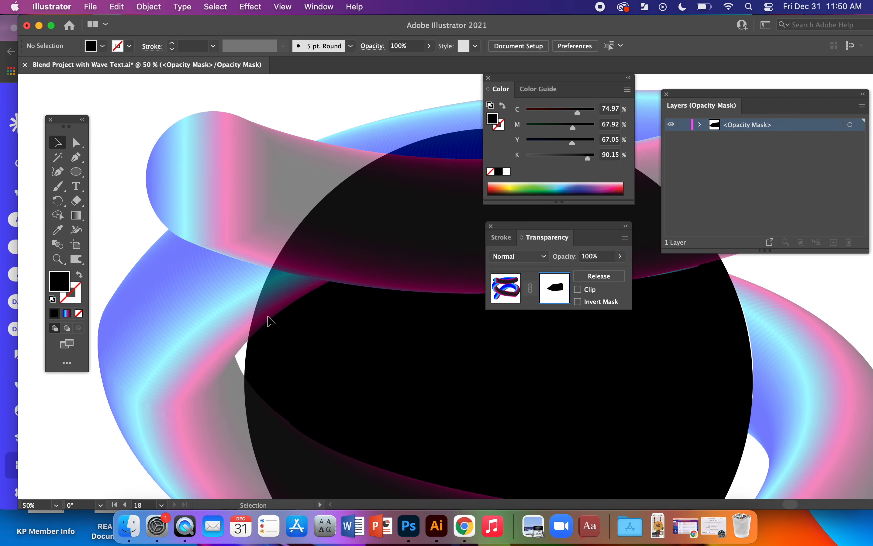
key("p")
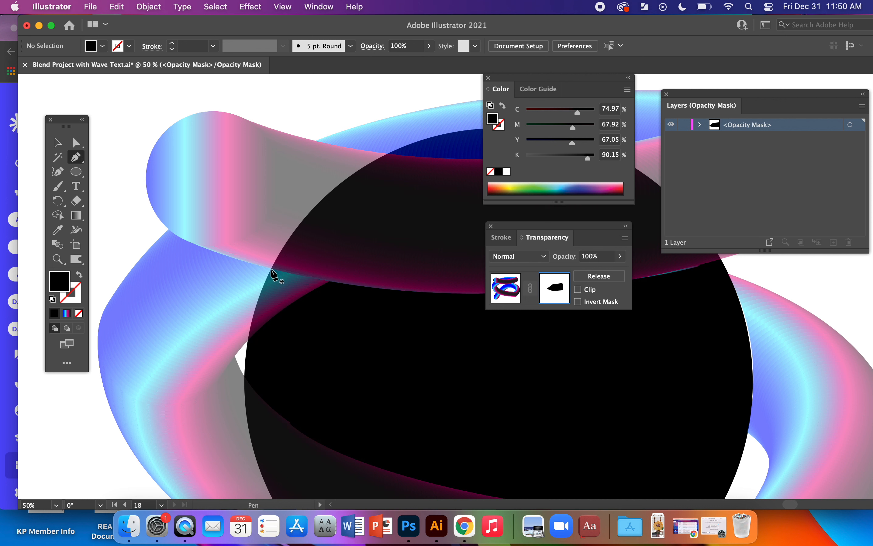
left_click(272, 270)
left_click_drag(247, 350, 248, 382)
left_click(79, 276)
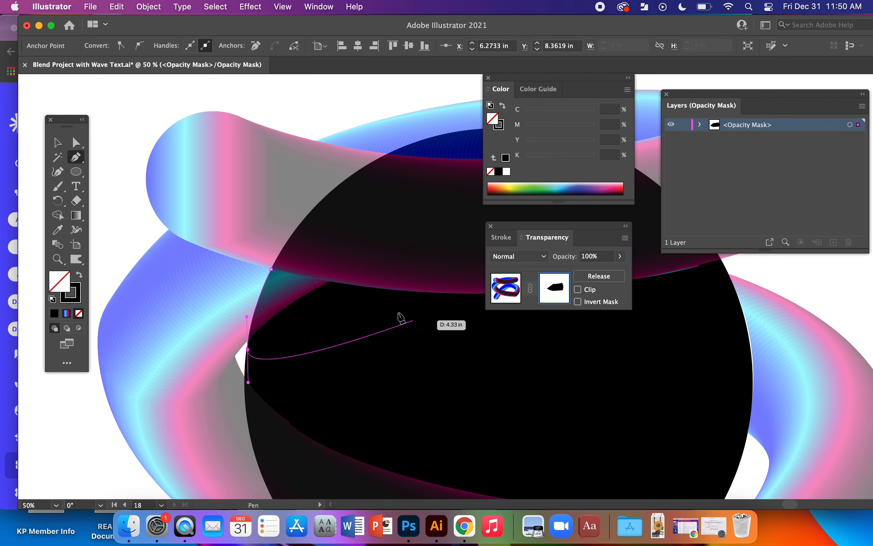
left_click(340, 284)
left_click_drag(271, 269, 259, 265)
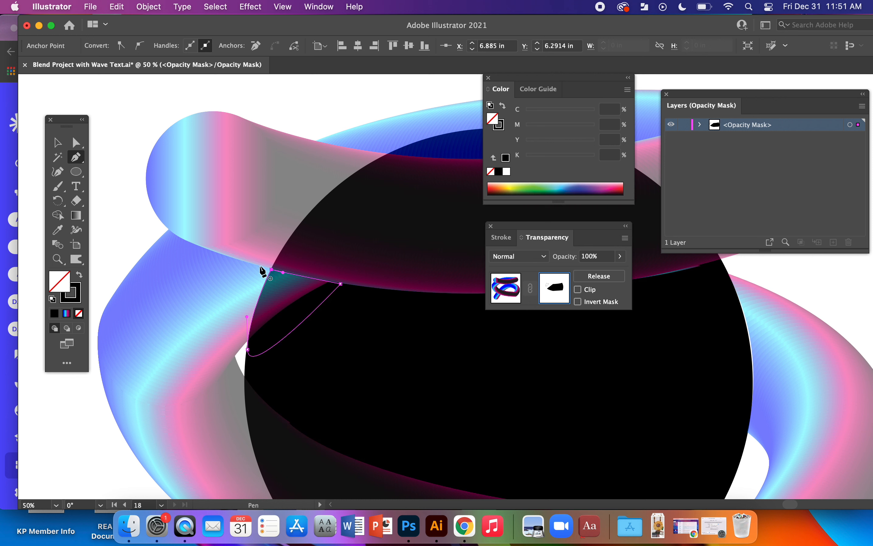
Fill the small mask shape at the circle's left edge with black, without a stroke, and deselect it.
left_click(78, 277)
left_click(57, 143)
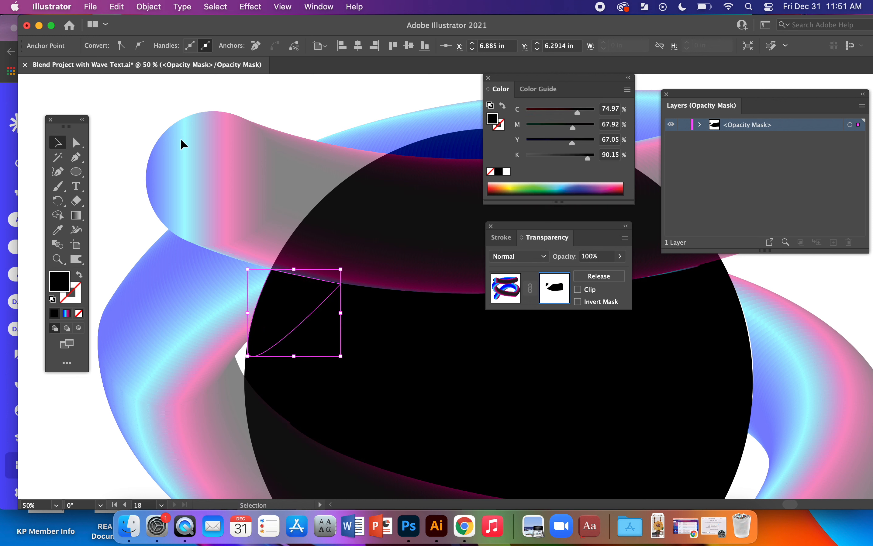
left_click(167, 127)
Draw a closed, unfilled Pen path around the sliver of back tube between the circle's top edge and the upper front band.
key("space")
left_click_drag(409, 373, 322, 260)
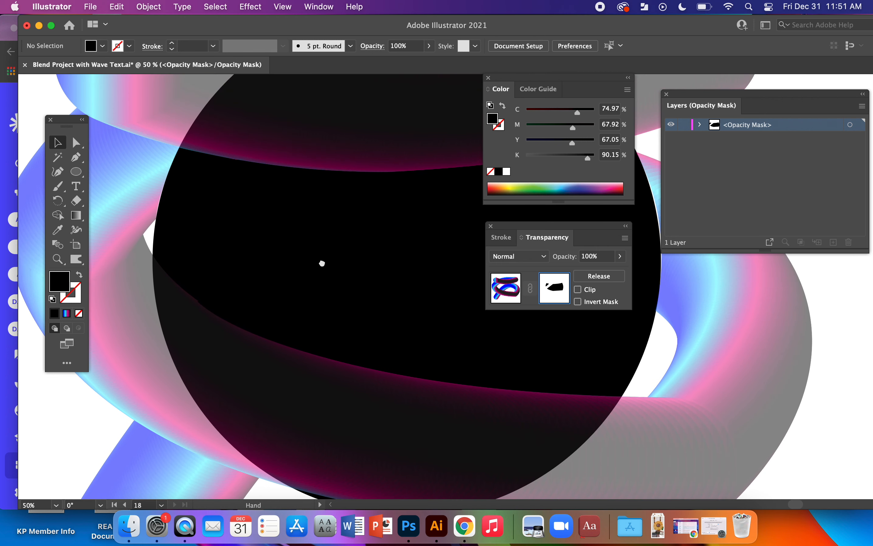
left_click_drag(351, 197, 259, 371)
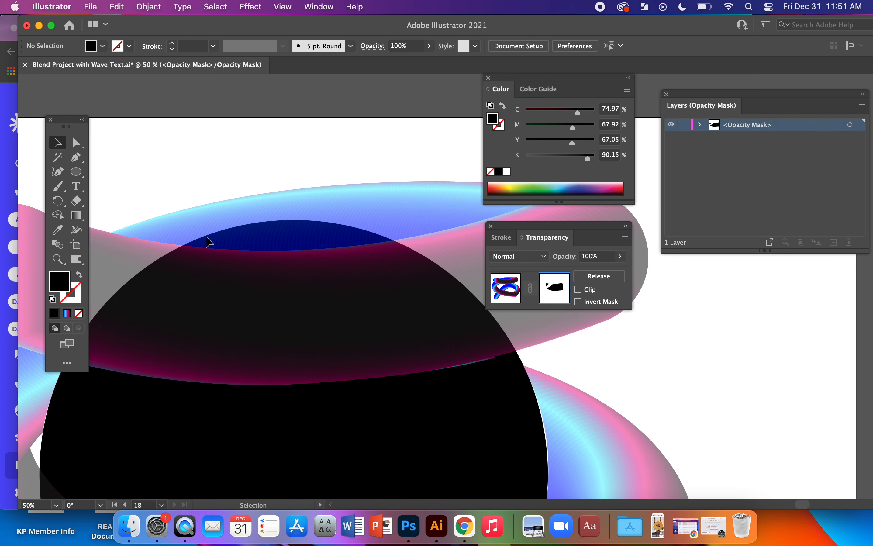
left_click_drag(270, 284, 360, 279)
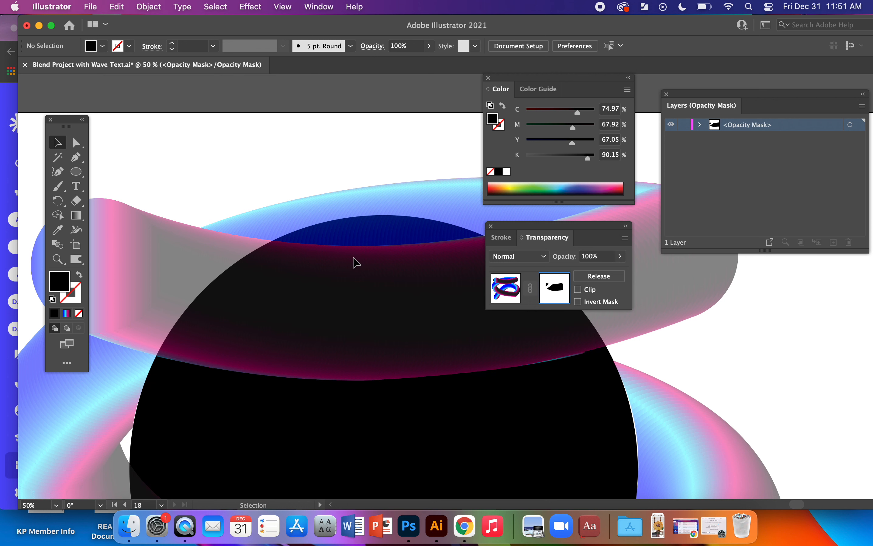
key("p")
left_click_drag(414, 277, 358, 289)
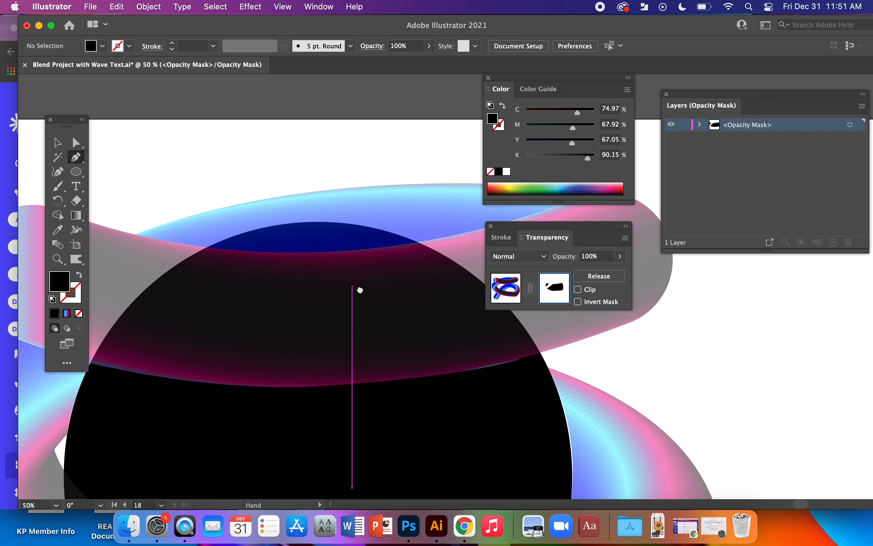
left_click(207, 247)
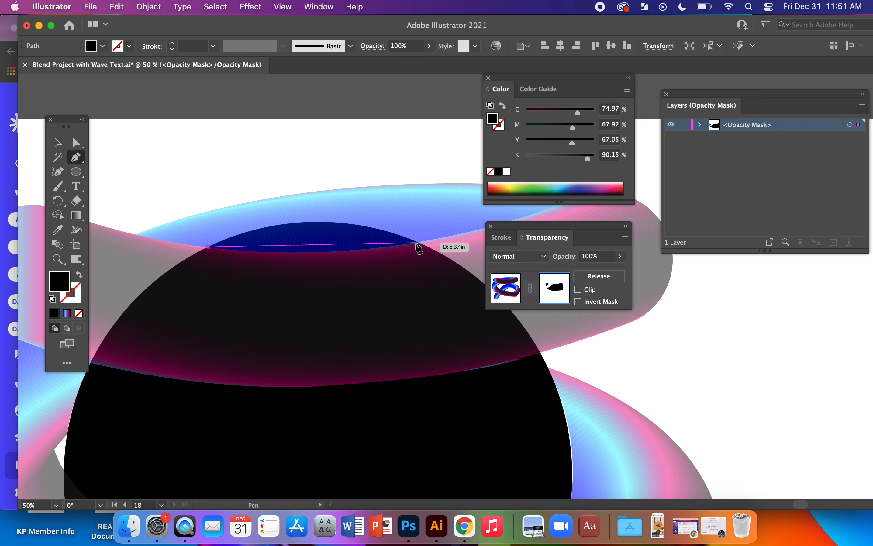
left_click_drag(417, 242, 532, 288)
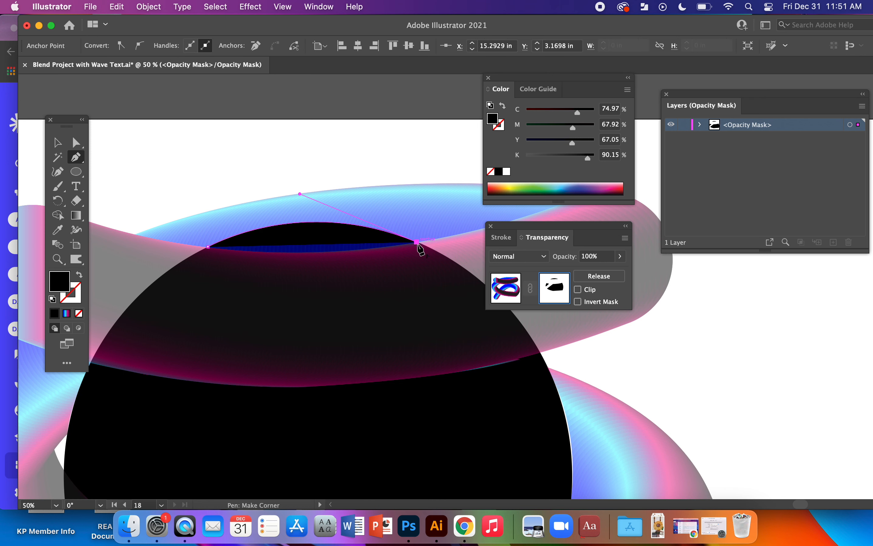
left_click(79, 275)
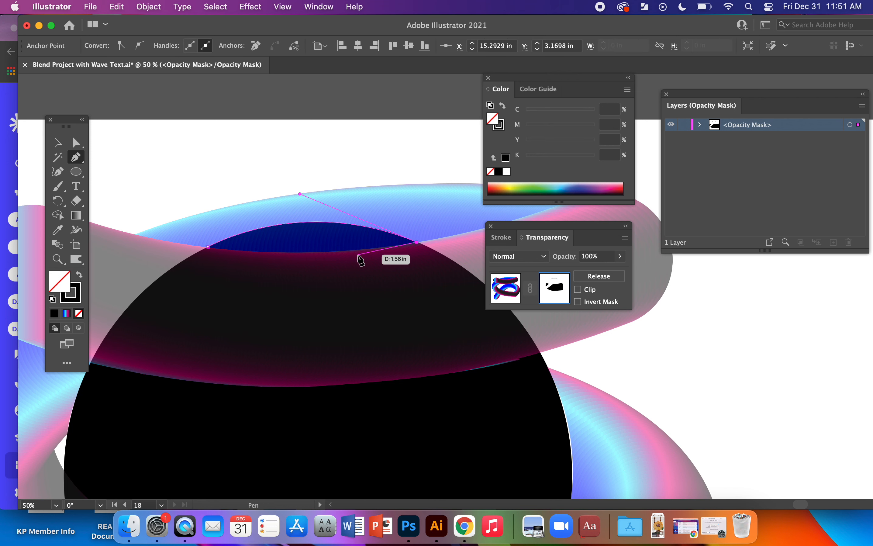
left_click_drag(209, 247, 125, 230)
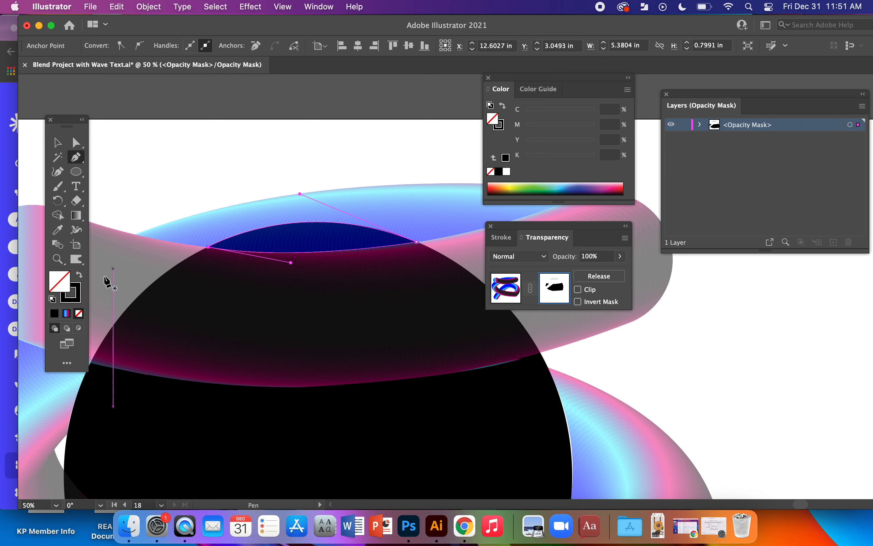
Turn the sliver at the circle's top into a black-filled mask shape with no stroke and deselect it.
left_click(79, 275)
left_click(58, 142)
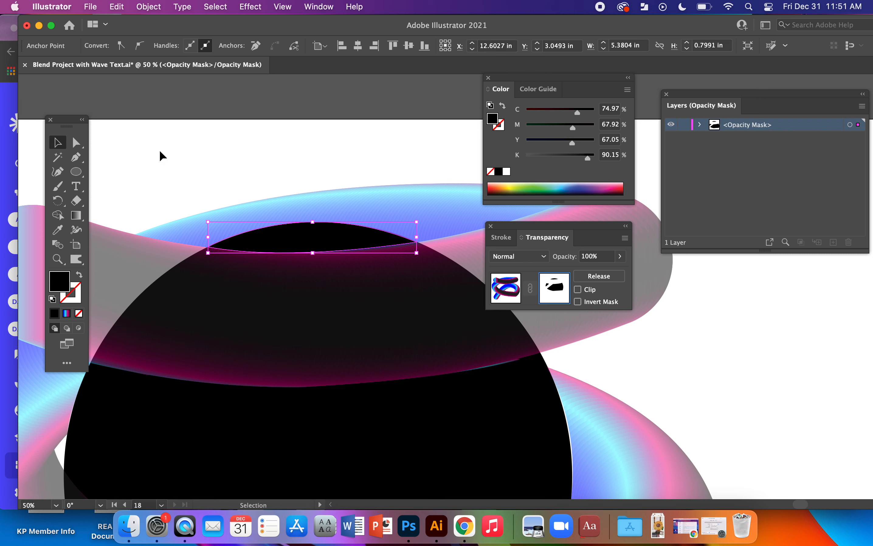
left_click(159, 150)
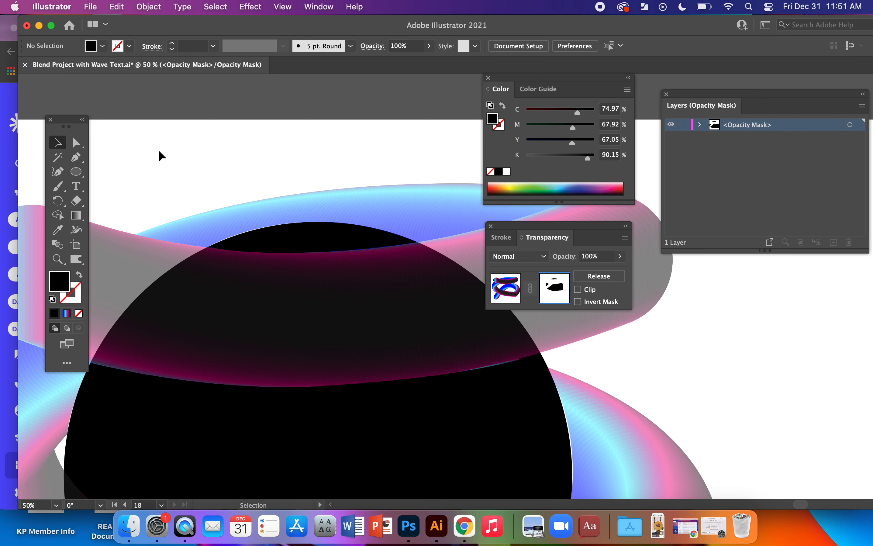
Stop editing the opacity mask, set the tube blend's opacity to 100%, and deselect it.
left_click(516, 292)
left_click(618, 256)
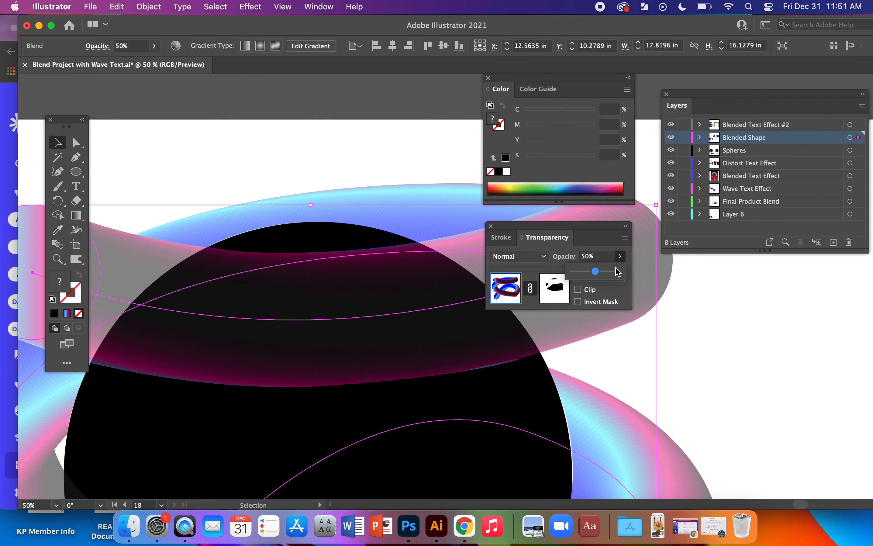
left_click_drag(610, 276, 750, 335)
left_click(751, 335)
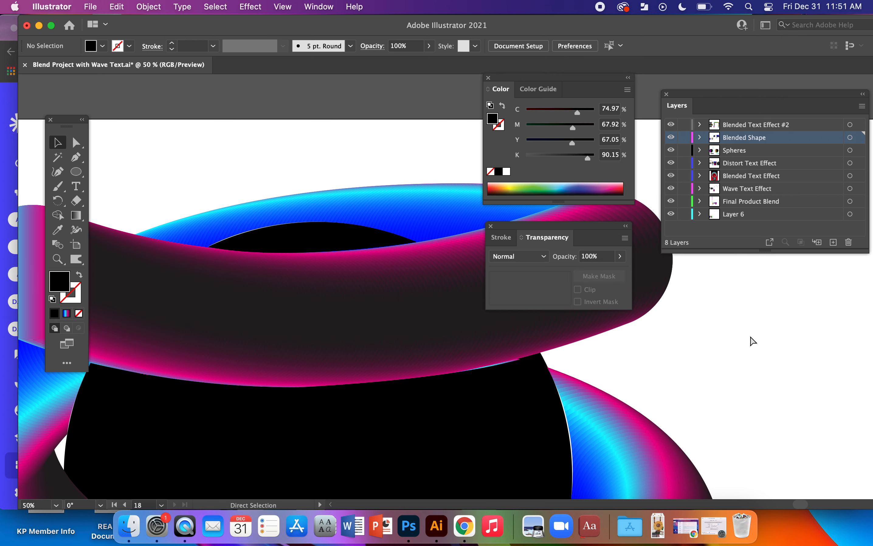
Select the tube blend again and reopen its opacity mask for editing with the Direct Selection tool.
key("super+minus")
key("super+minus")
left_click_drag(607, 443, 523, 349)
key("super+equal")
key("super+equal")
key("super+equal")
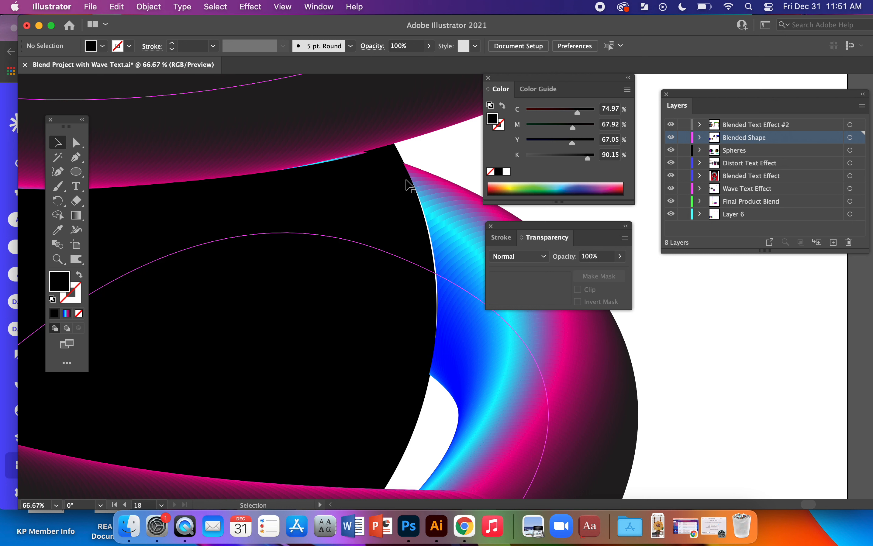
left_click(361, 117)
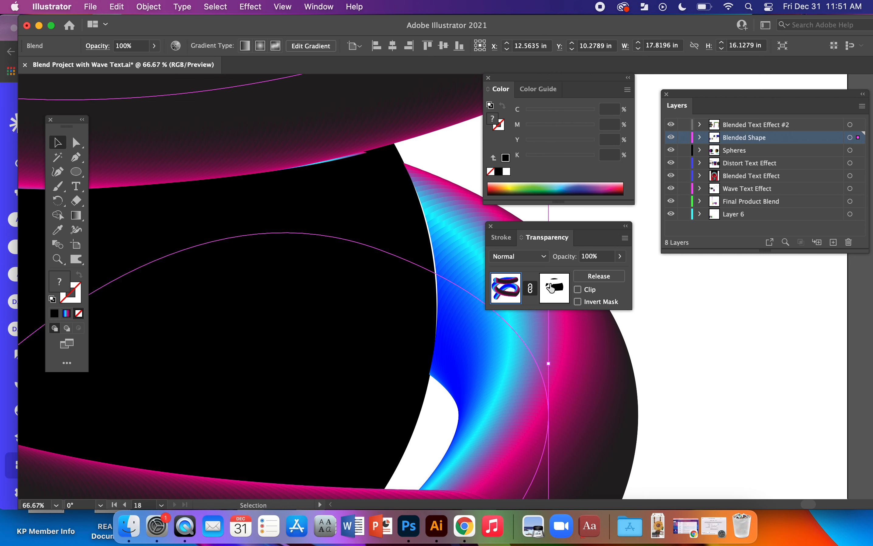
left_click(551, 287)
left_click(80, 146)
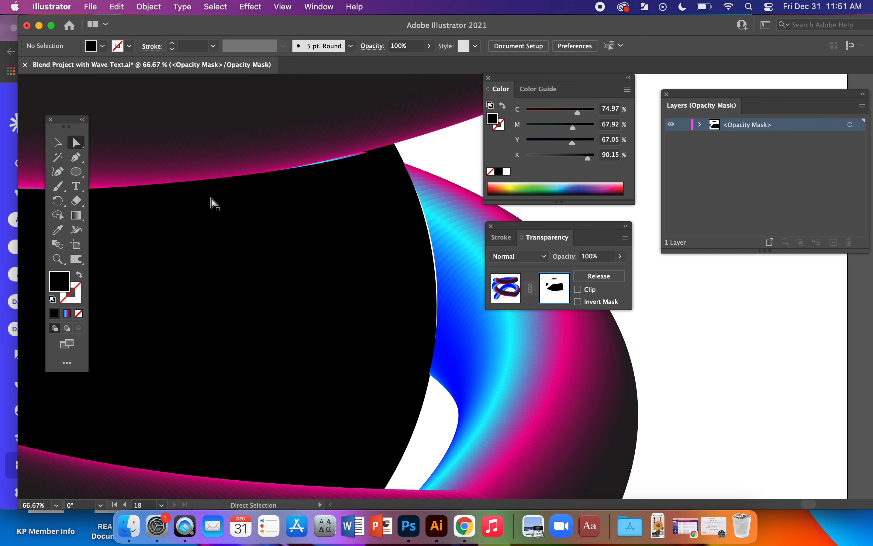
Adjust the direction handle of the large mask shape's lower-right anchor so its curve follows the circle's right edge more closely.
left_click(432, 262)
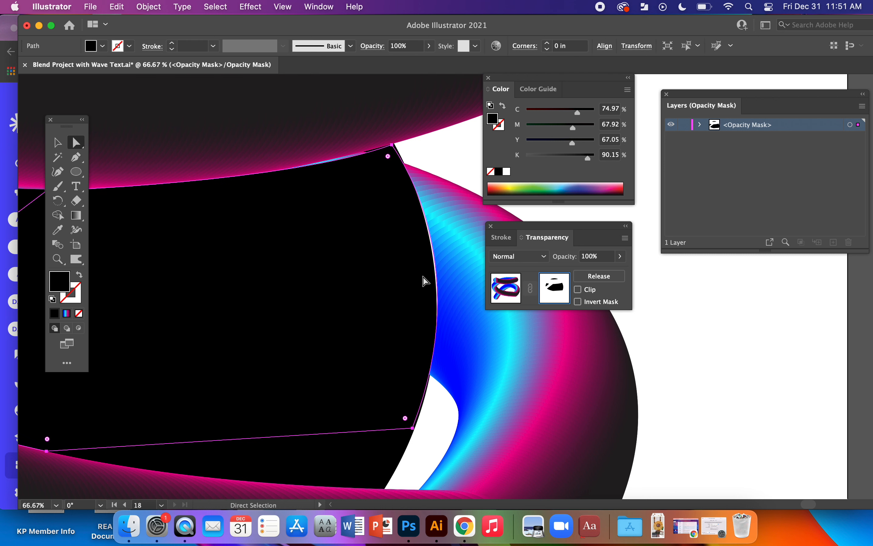
left_click(412, 428)
left_click_drag(479, 259, 476, 259)
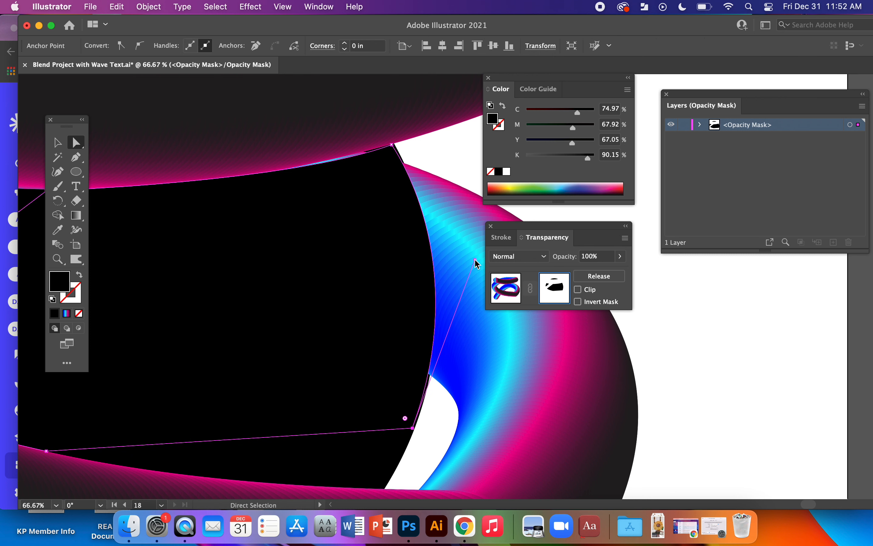
Adjust the upper direction handle of the small top mask shape so its upper curve follows the circle's top edge.
key("space")
left_click_drag(298, 257, 429, 425)
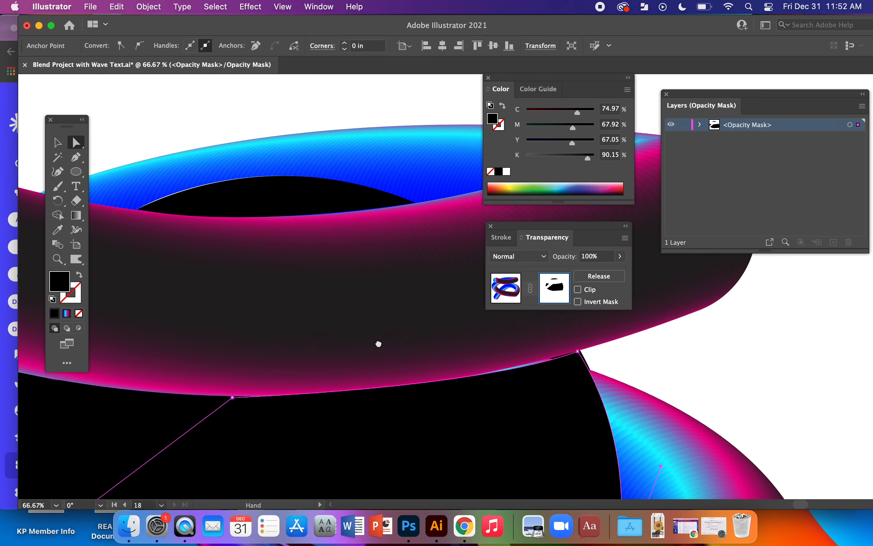
left_click(281, 215)
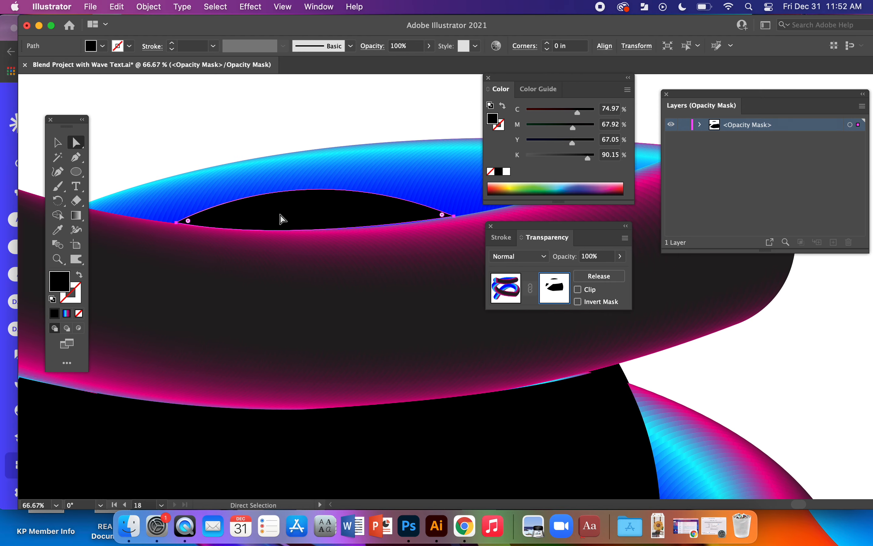
left_click(176, 222)
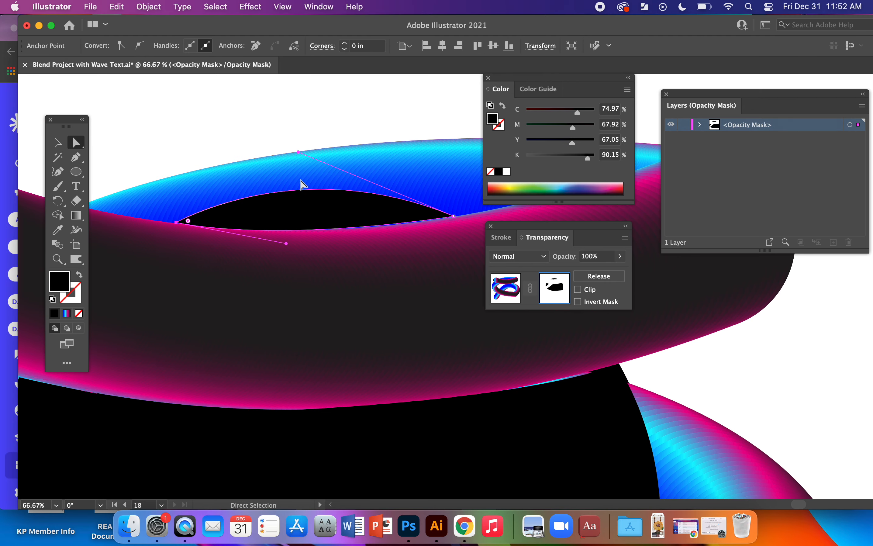
left_click_drag(298, 151, 289, 156)
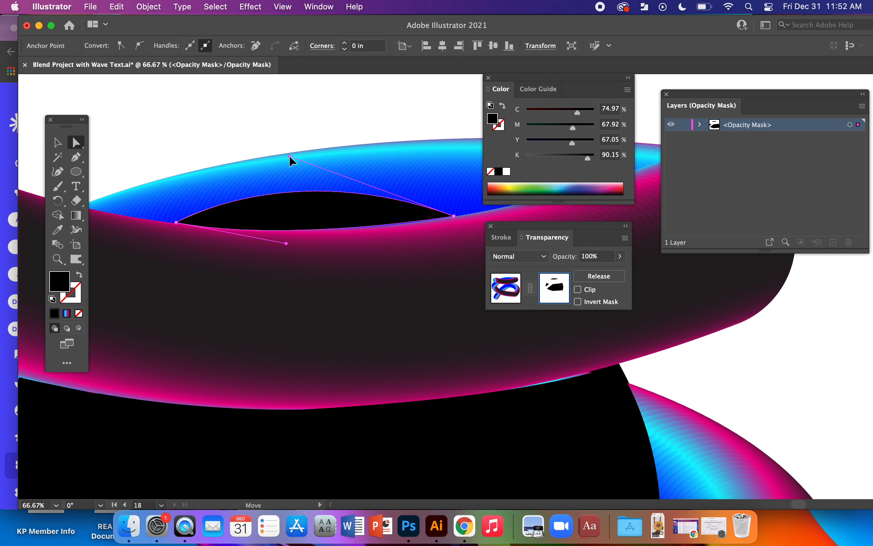
left_click(283, 293)
Fine-tune the lower direction handle at the small mask shape's left anchor along the tube's edge and deselect the shape.
left_click(182, 223)
left_click(175, 223)
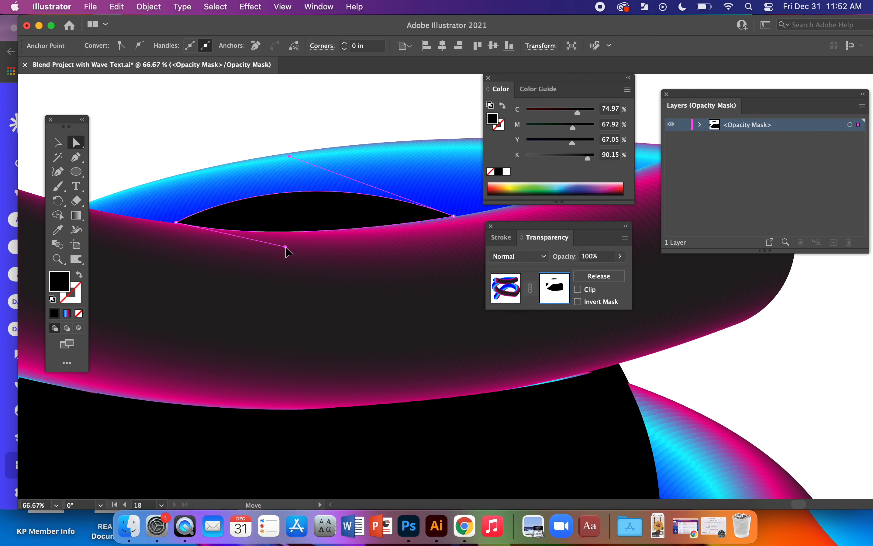
left_click_drag(285, 244, 285, 244)
left_click_drag(176, 222, 176, 221)
left_click(177, 135)
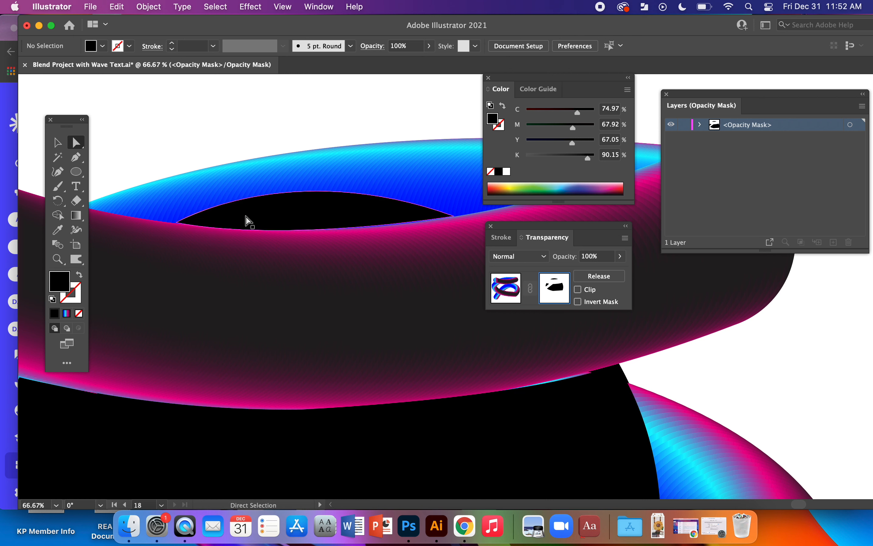
Try to reshape the small mask shape at its left corner and undo the corner rounding.
left_click(247, 217)
left_click(188, 132)
mouse_move(224, 226)
left_mouse_down()
mouse_move(283, 246)
mouse_move(225, 230)
left_mouse_up()
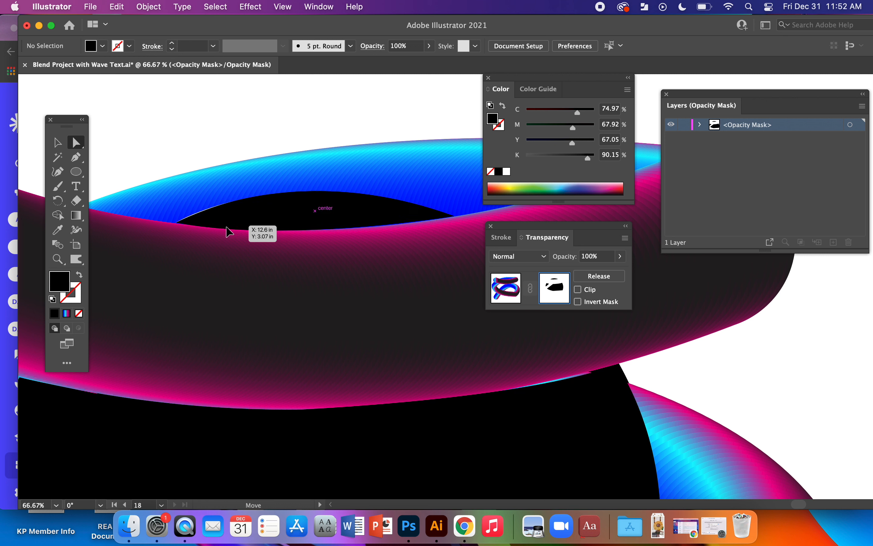
left_click_drag(227, 227, 189, 221)
left_click(186, 129)
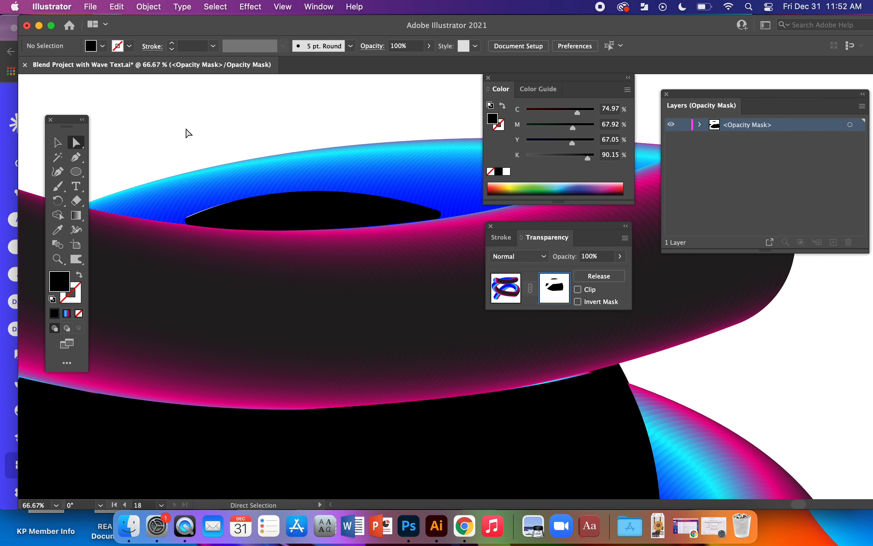
key("super+z")
left_click(203, 141)
Lengthen the direction handle of the large mask shape's upper-right anchor so its top curve follows the tube's lower edge, and deselect it.
left_click(57, 142)
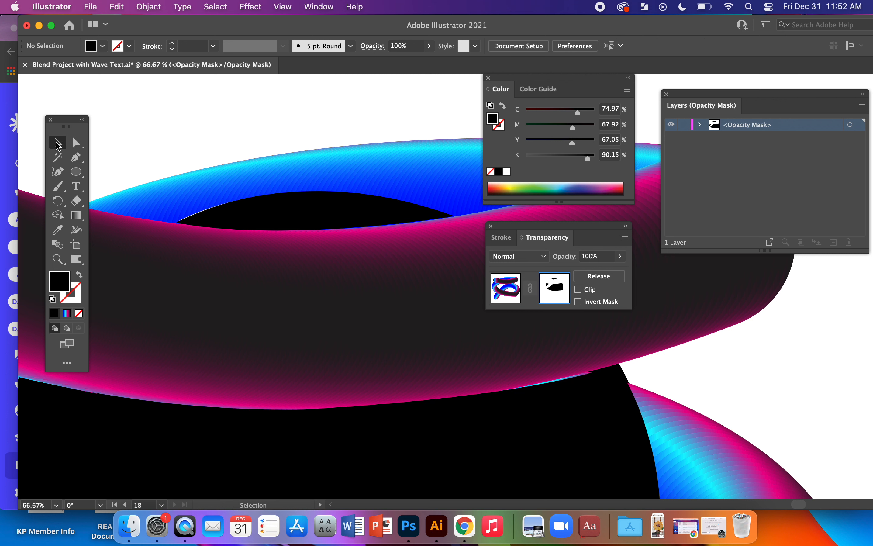
left_click(584, 401)
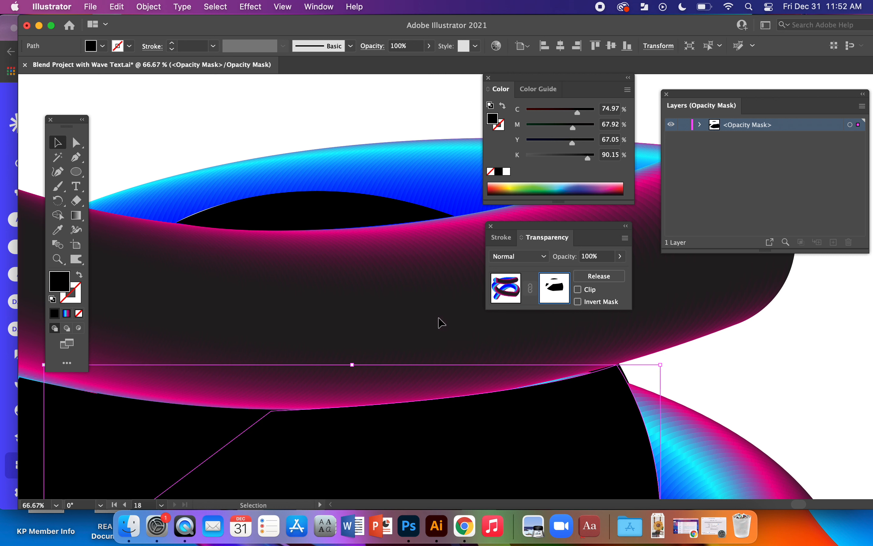
left_click(737, 379)
left_click_drag(551, 435, 444, 327)
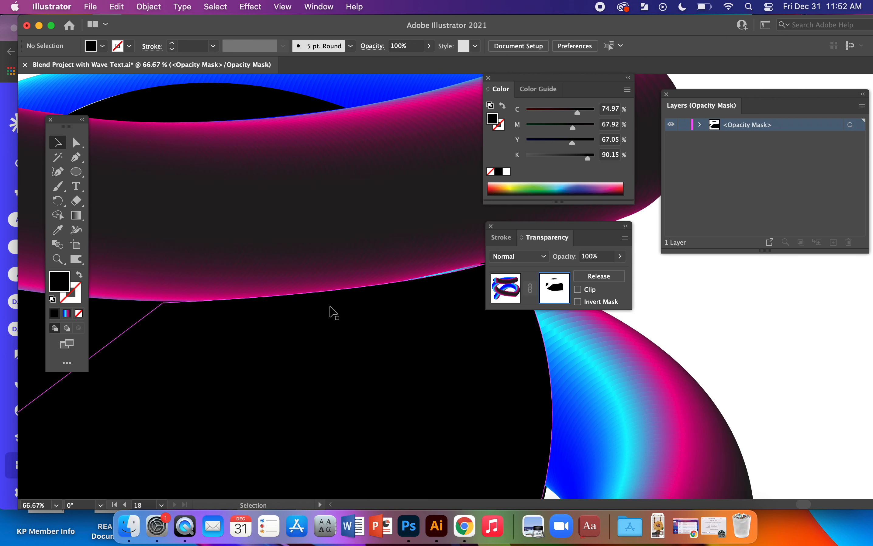
key("a")
left_click(378, 310)
left_click_drag(423, 370, 320, 372)
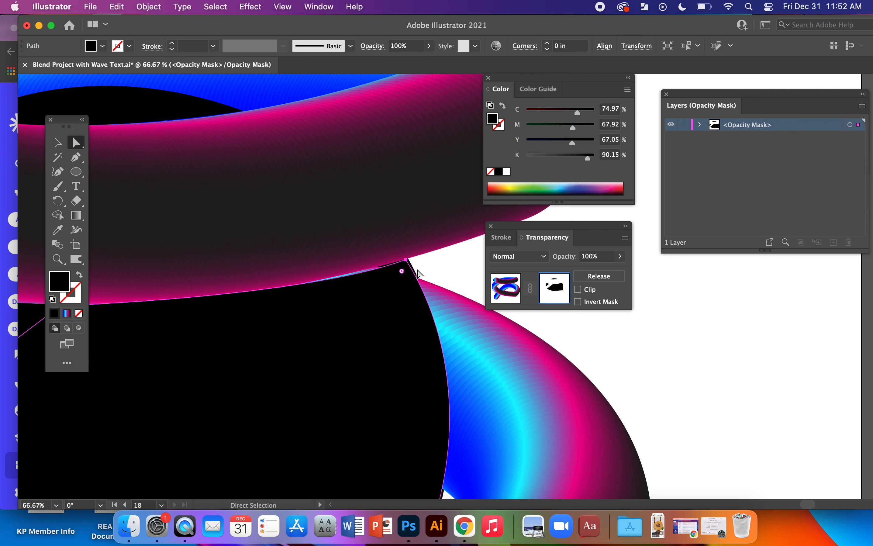
left_click(406, 259)
left_click_drag(303, 298, 264, 298)
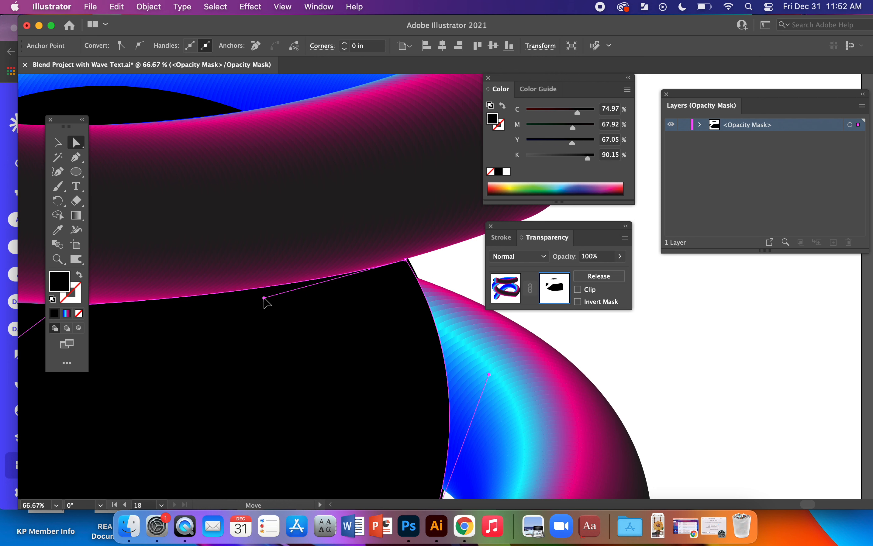
left_click(435, 280)
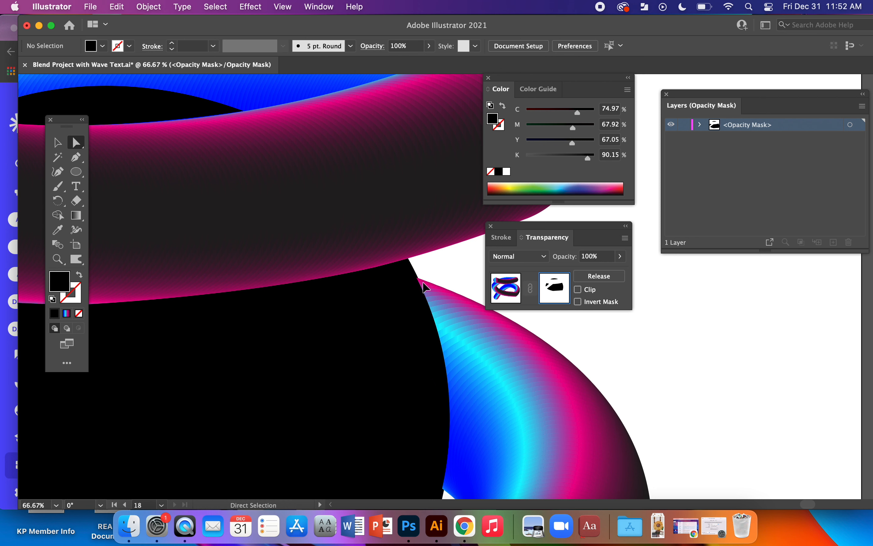
Stop editing the opacity mask, return to the tube artwork, and deselect the blend.
key("super+minus")
key("super+minus")
key("super+minus")
left_click(59, 143)
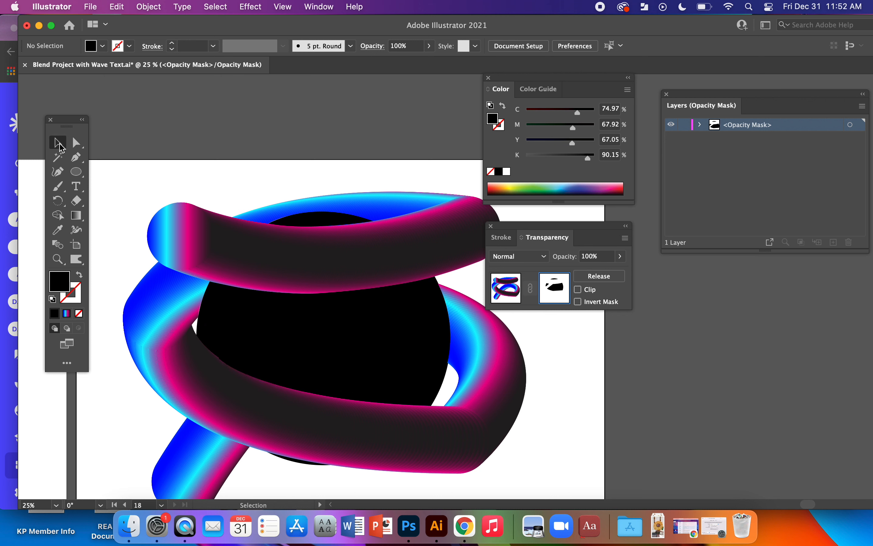
left_click(510, 289)
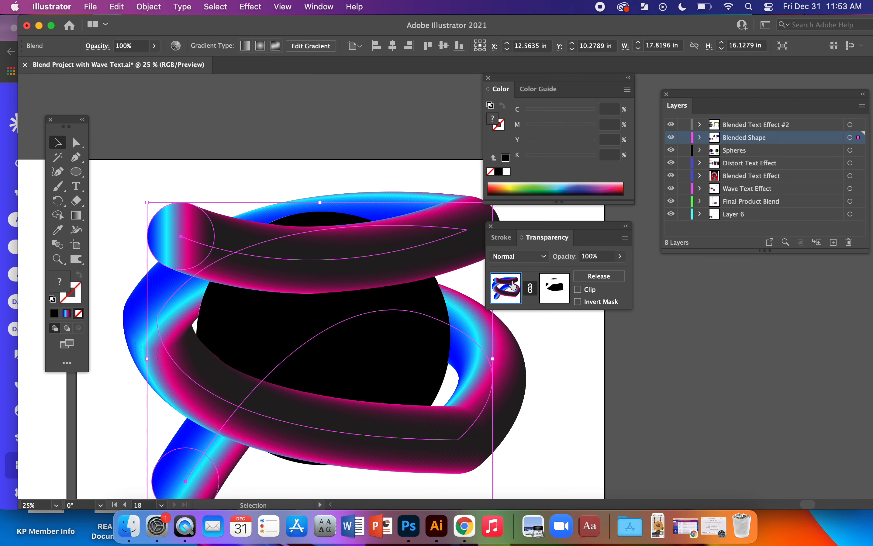
left_click(568, 380)
key("space")
left_click_drag(539, 430, 506, 368)
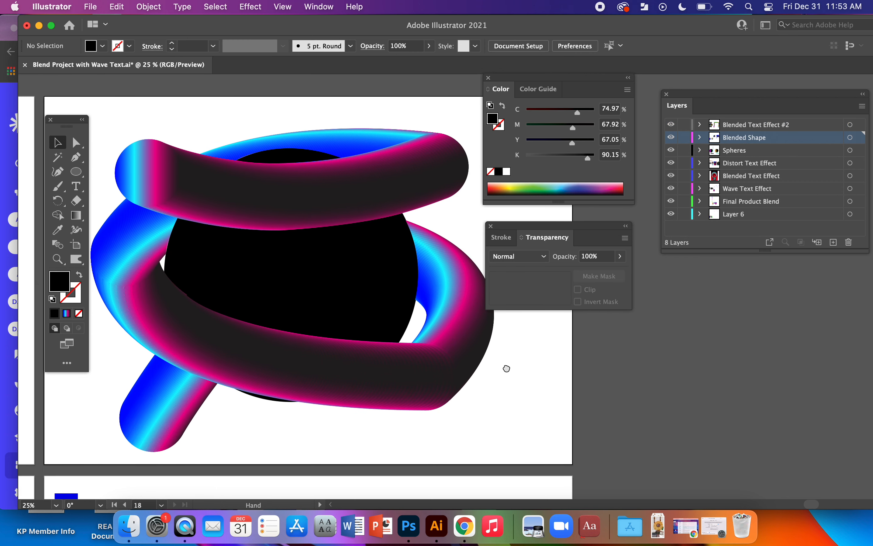
Select the tube blend and black circle together, scale them down from the centre to about 11.85 × 10.73 in, and deselect them.
key("super+minus")
key("super+minus")
key("space")
left_click_drag(569, 396, 321, 393)
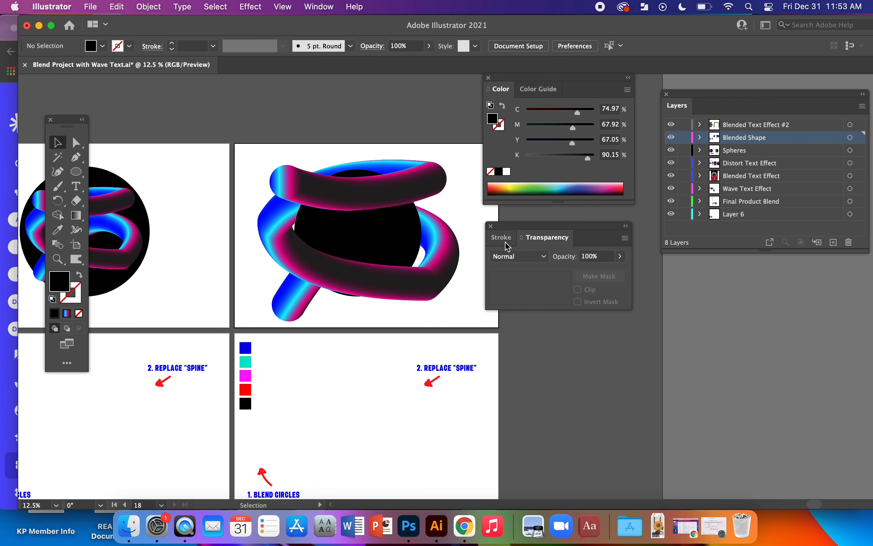
left_click_drag(230, 133, 484, 324)
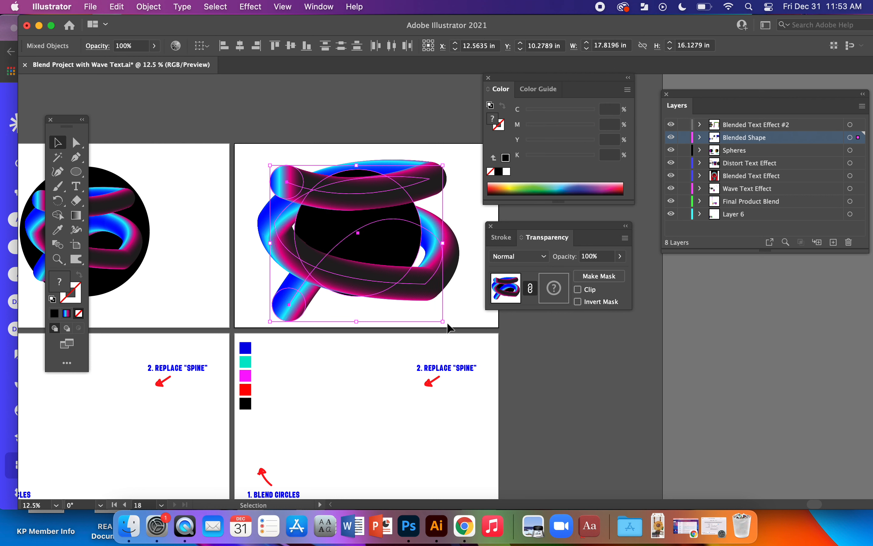
left_click_drag(443, 321, 415, 301)
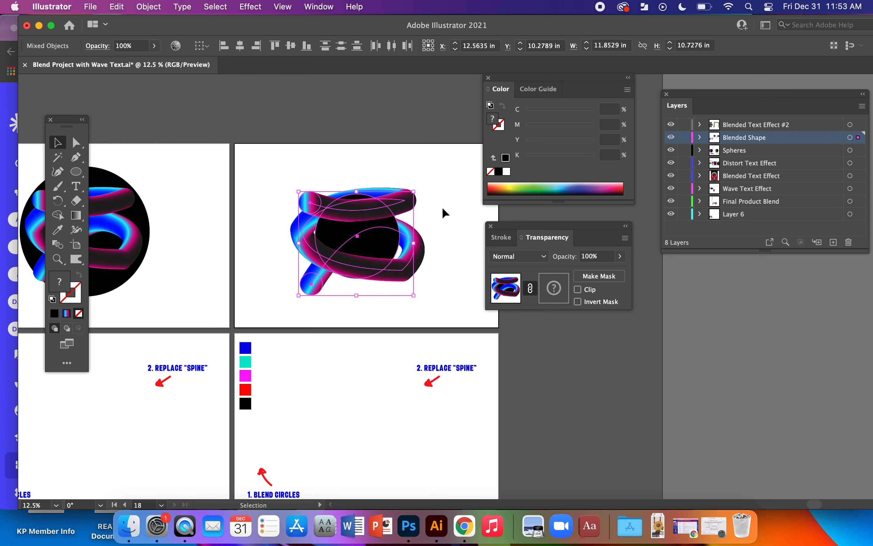
left_click(444, 212)
Select the yellow tube blend on the finished poster, examine the shapes in its opacity mask, and return to the artwork.
key("super+equal")
key("super+equal")
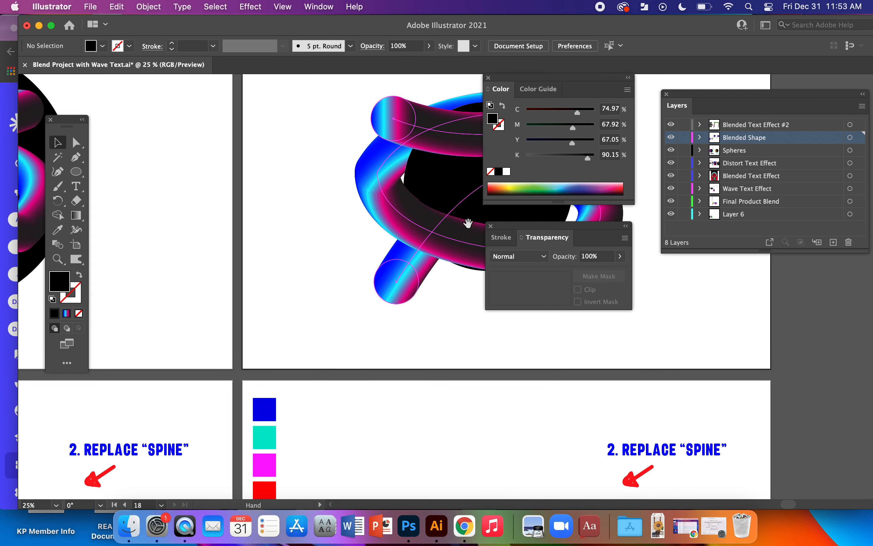
left_click_drag(467, 223, 285, 283)
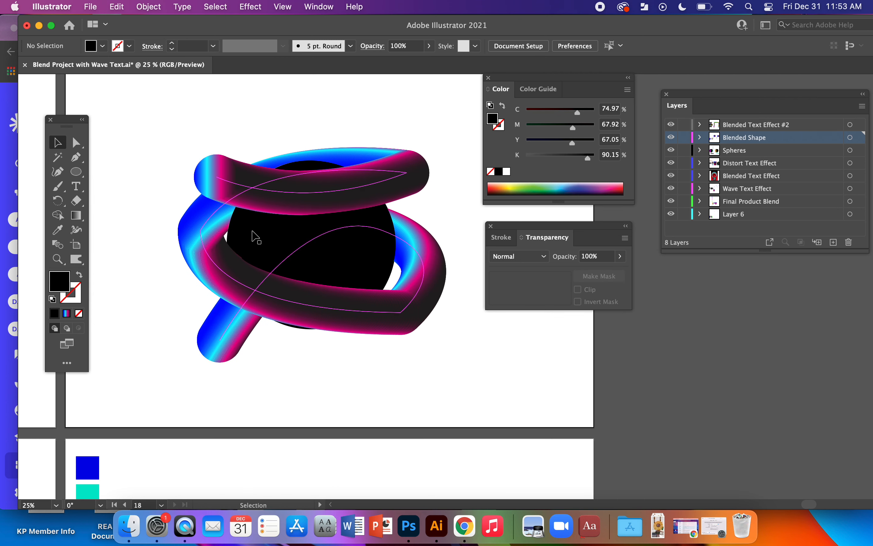
left_click_drag(144, 430, 523, 281)
left_click_drag(177, 402, 492, 292)
left_click_drag(220, 383, 489, 257)
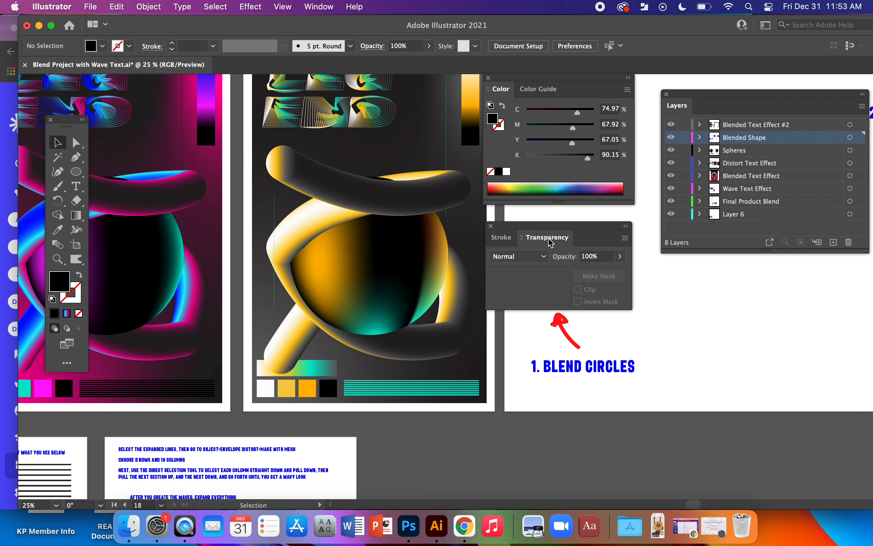
left_click(360, 273)
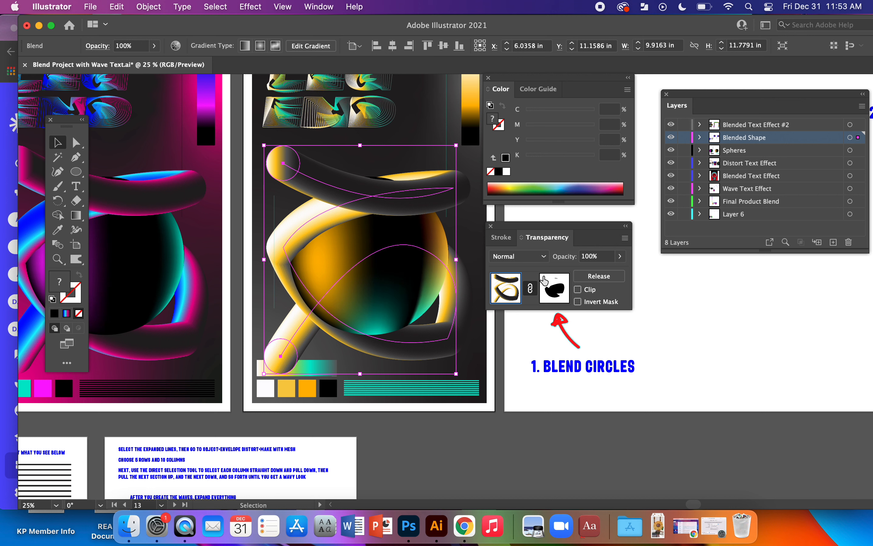
left_click(556, 284)
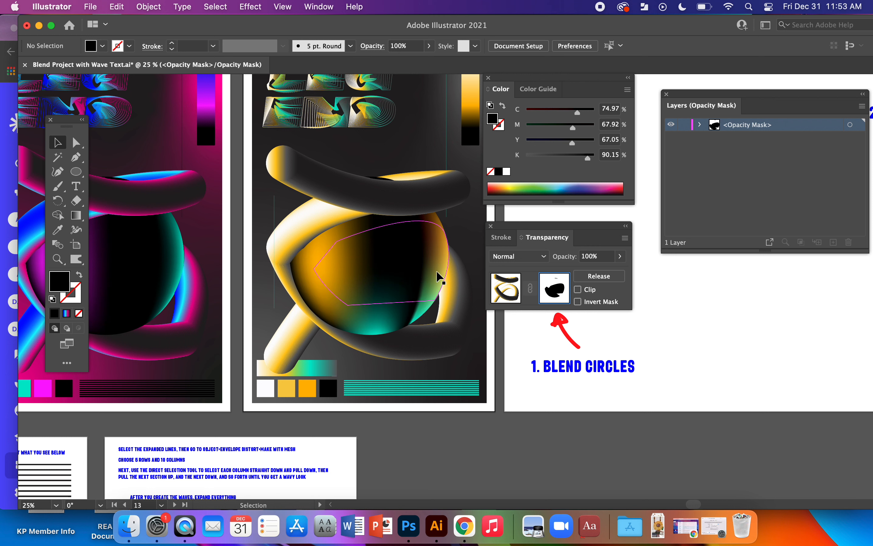
left_click(501, 278)
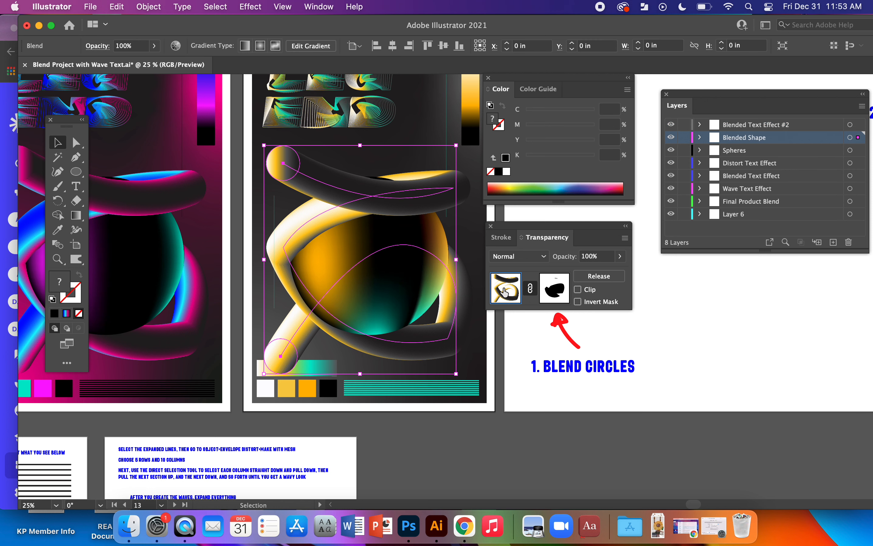